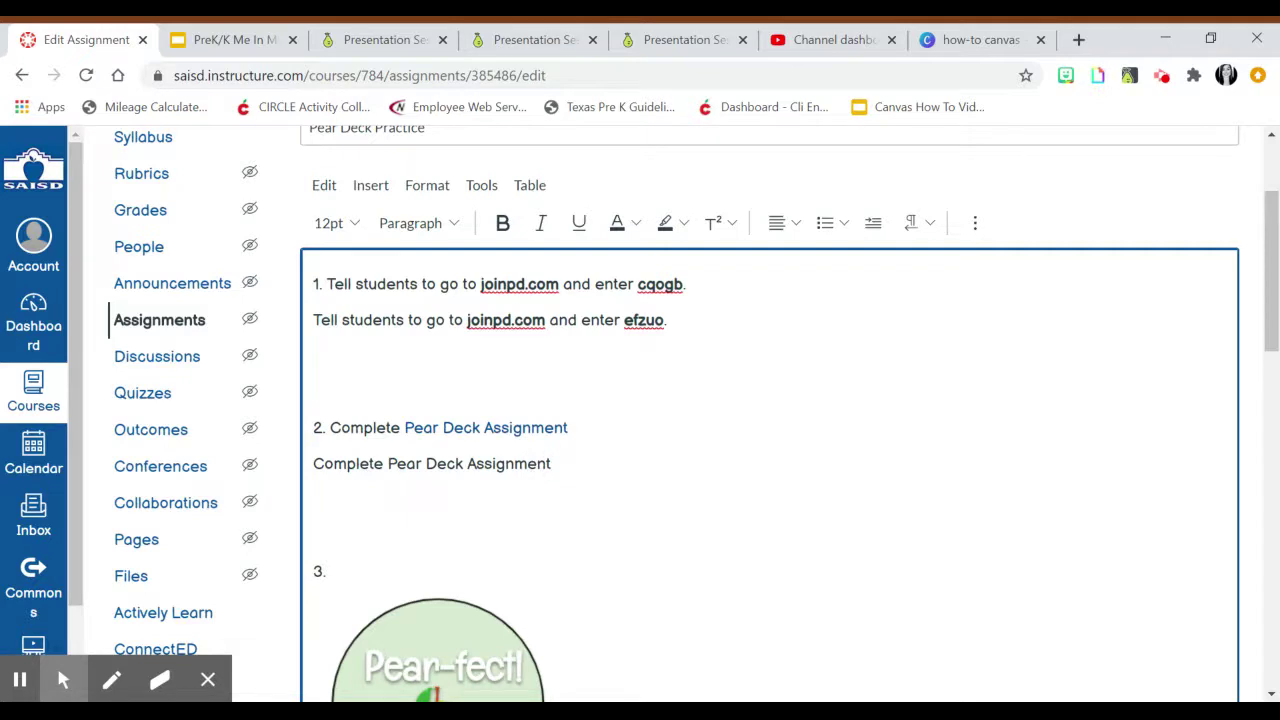
- Start an external link on the words "Pear Deck" in the unlinked "Complete Pear Deck Assignment" line
{"action": "left_click_drag", "start_coordinate": [463, 466], "coordinate": [390, 468]}
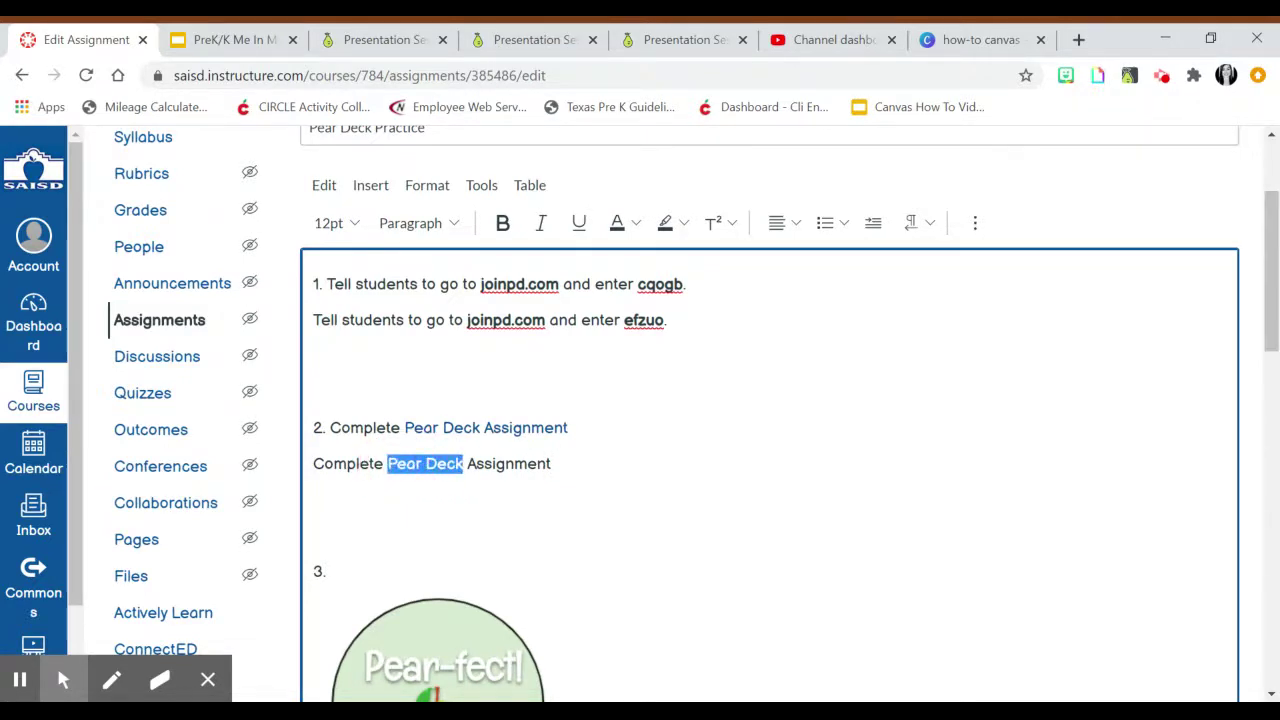
{"action": "left_click", "coordinate": [982, 224]}
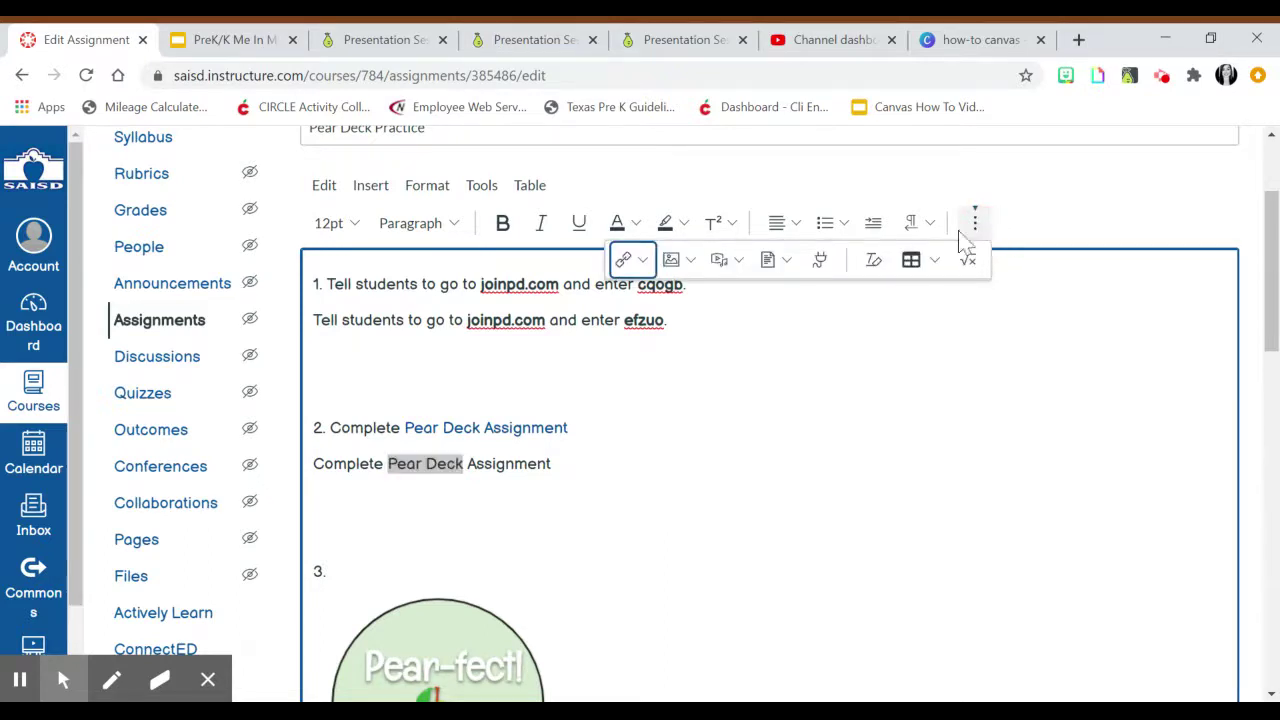
{"action": "left_click", "coordinate": [640, 266]}
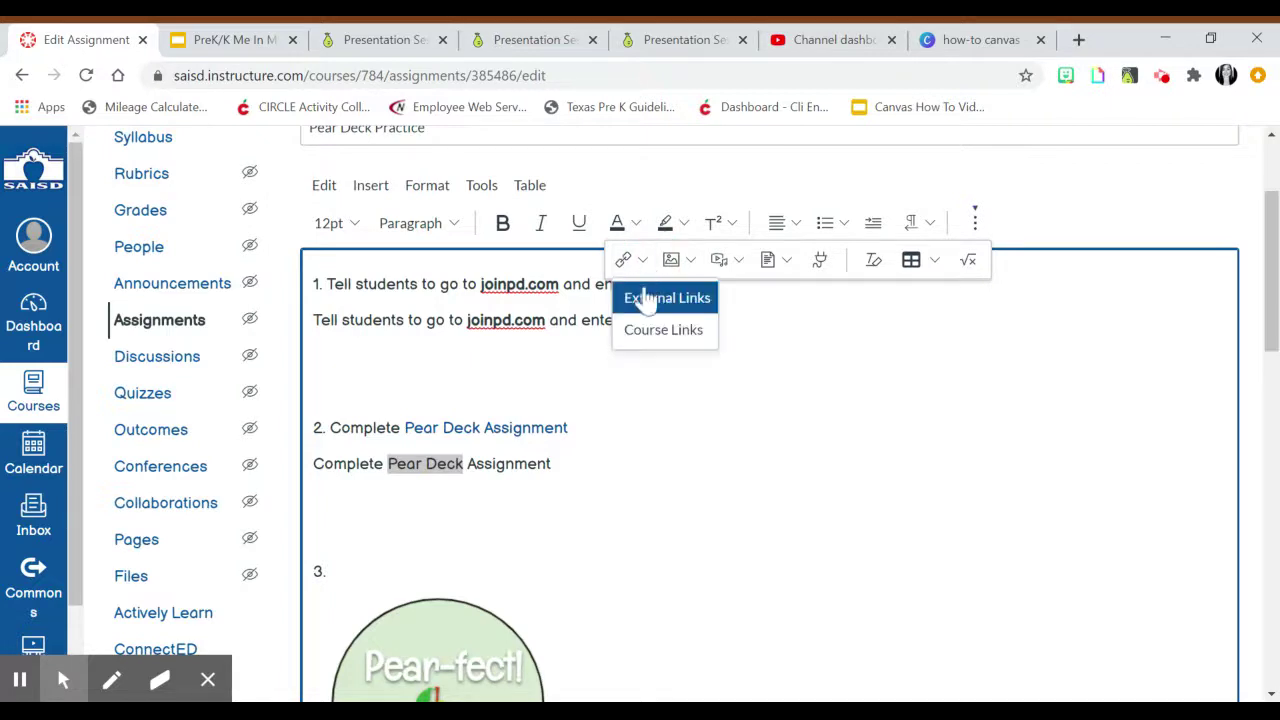
{"action": "left_click", "coordinate": [691, 306]}
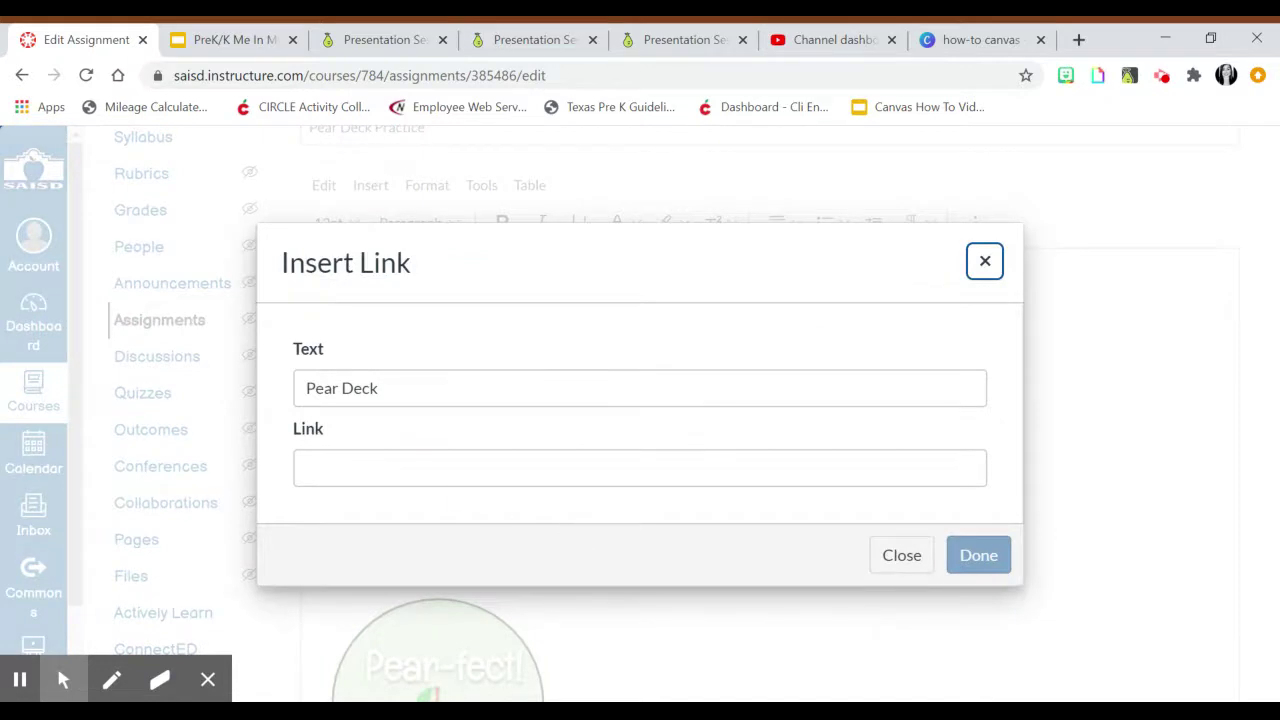
{"action": "left_click", "coordinate": [339, 470]}
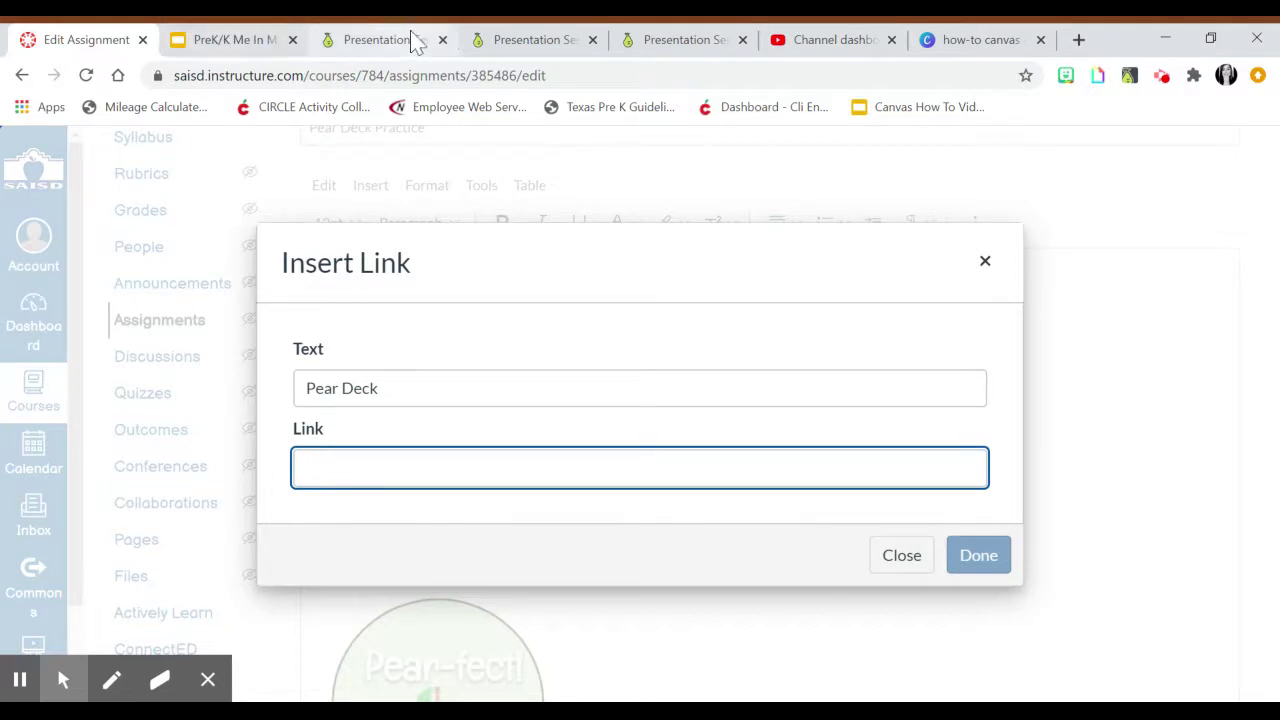
- Copy the student link ending in tbtimiwqs from its student-paced Pear Deck session and return to the assignment being edited
{"action": "left_click", "coordinate": [535, 42]}
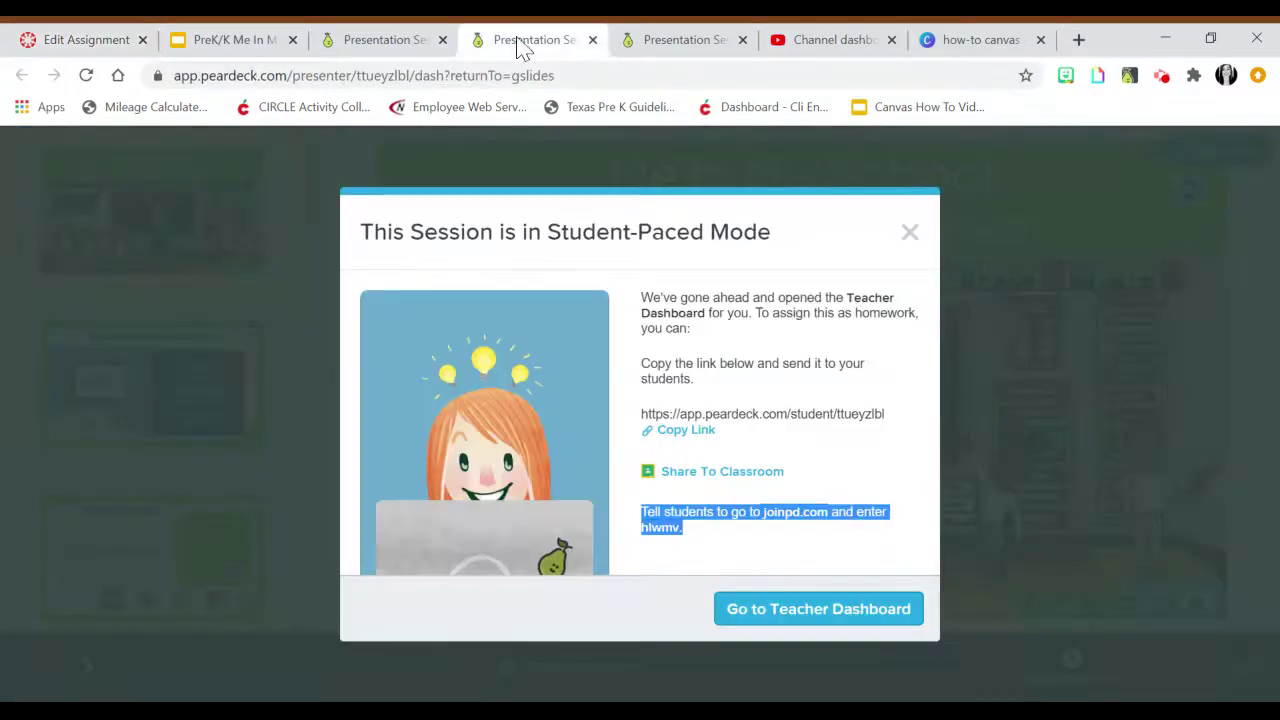
{"action": "left_click", "coordinate": [380, 50]}
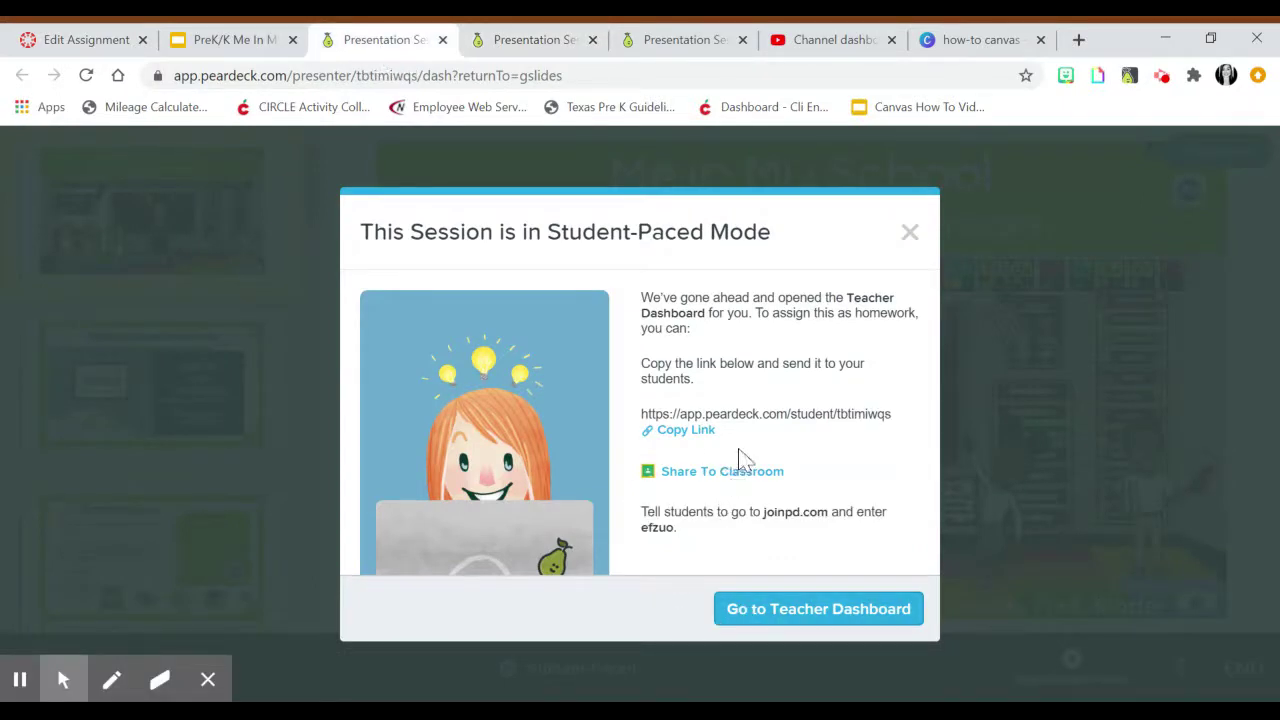
{"action": "left_click", "coordinate": [684, 433]}
{"action": "left_click", "coordinate": [48, 40]}
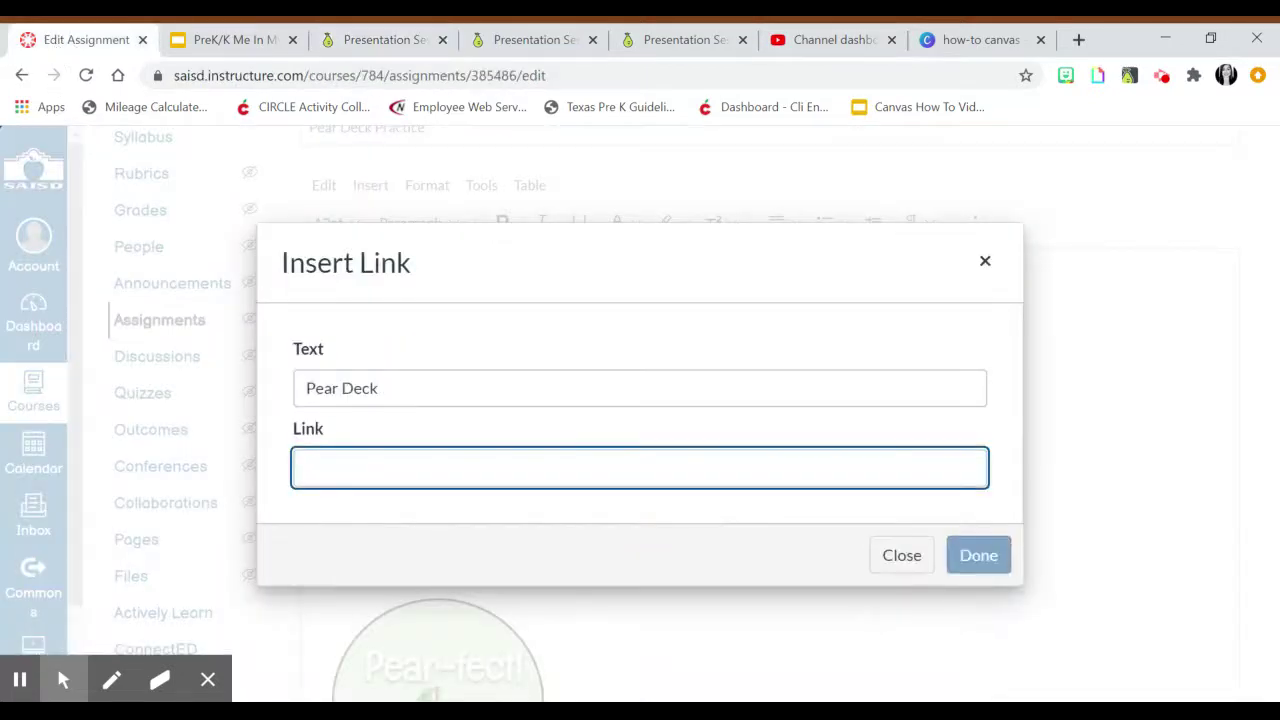
{"action": "left_click", "coordinate": [329, 466]}
{"action": "type", "text": "https://app.peardeck.com/student/tbtimiwqs"}
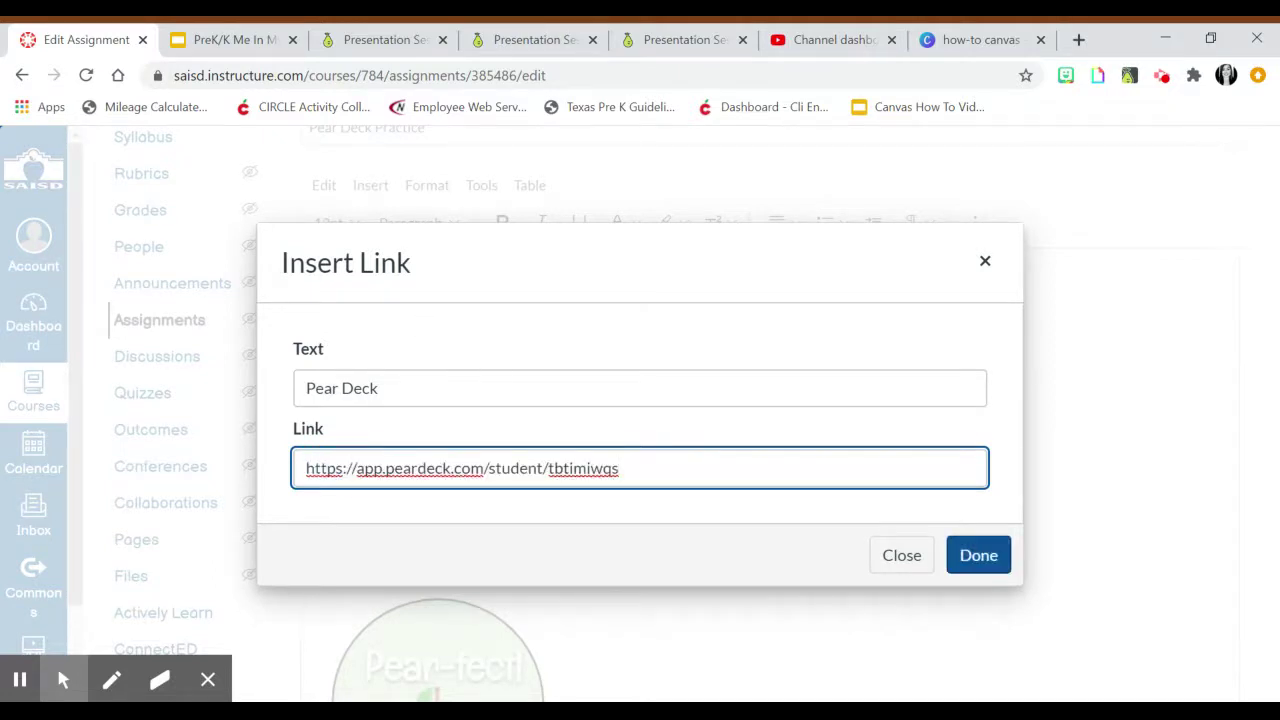
{"action": "left_click", "coordinate": [996, 563]}
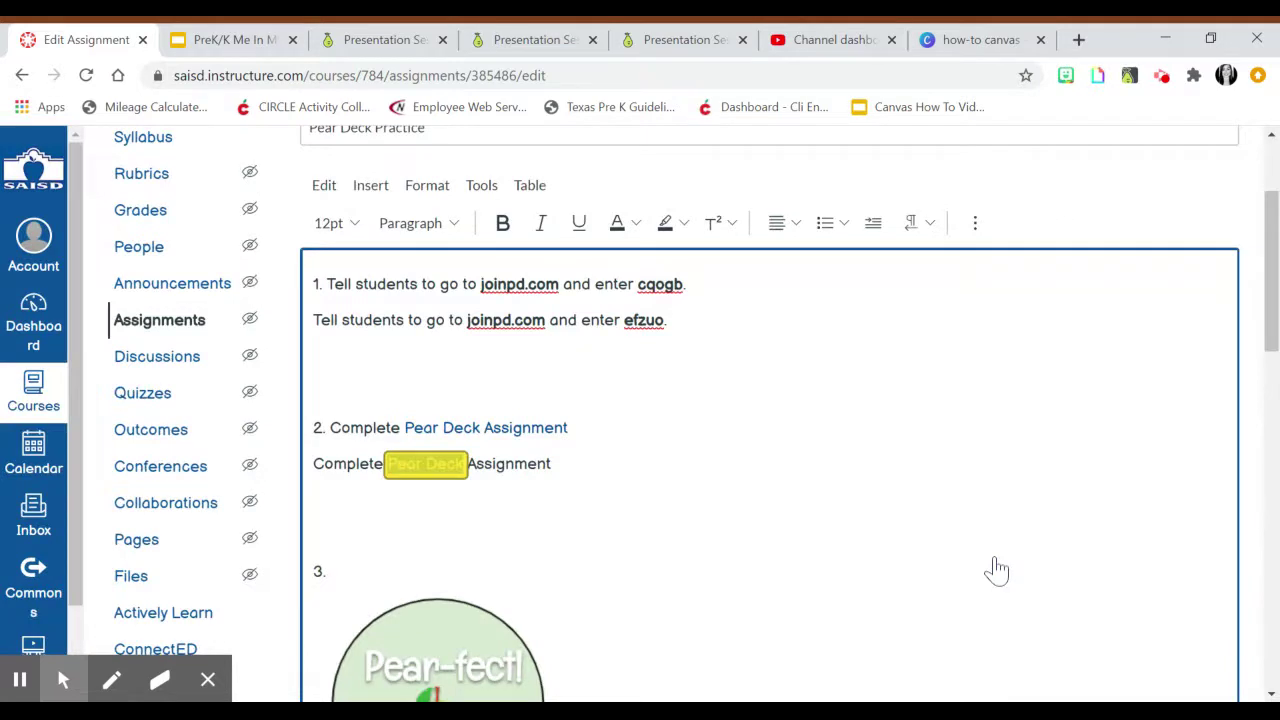
{"action": "left_click", "coordinate": [615, 473]}
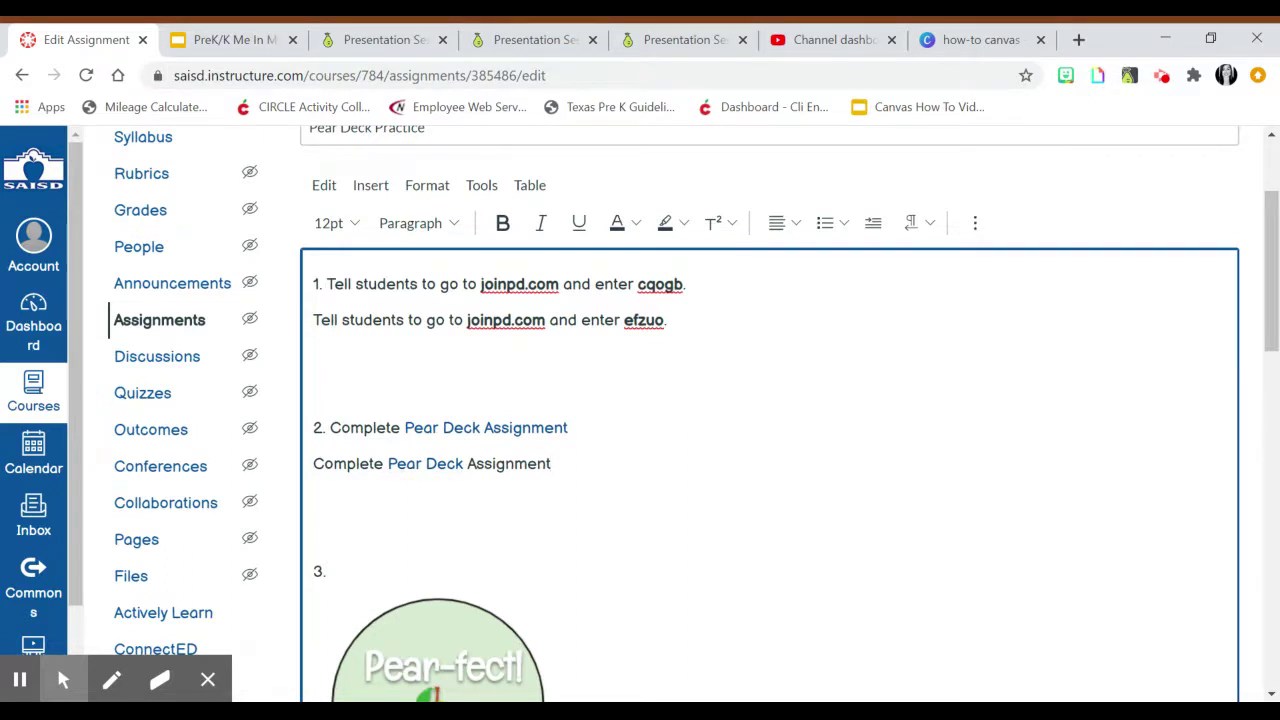
- Add a new line below the Pear-fect! image under item 3
{"action": "scroll", "coordinate": [770, 450], "scroll_direction": "down", "scroll_amount": 1}
{"action": "scroll", "coordinate": [770, 450], "scroll_direction": "down", "scroll_amount": 1}
{"action": "scroll", "coordinate": [770, 450], "scroll_direction": "up", "scroll_amount": 1}
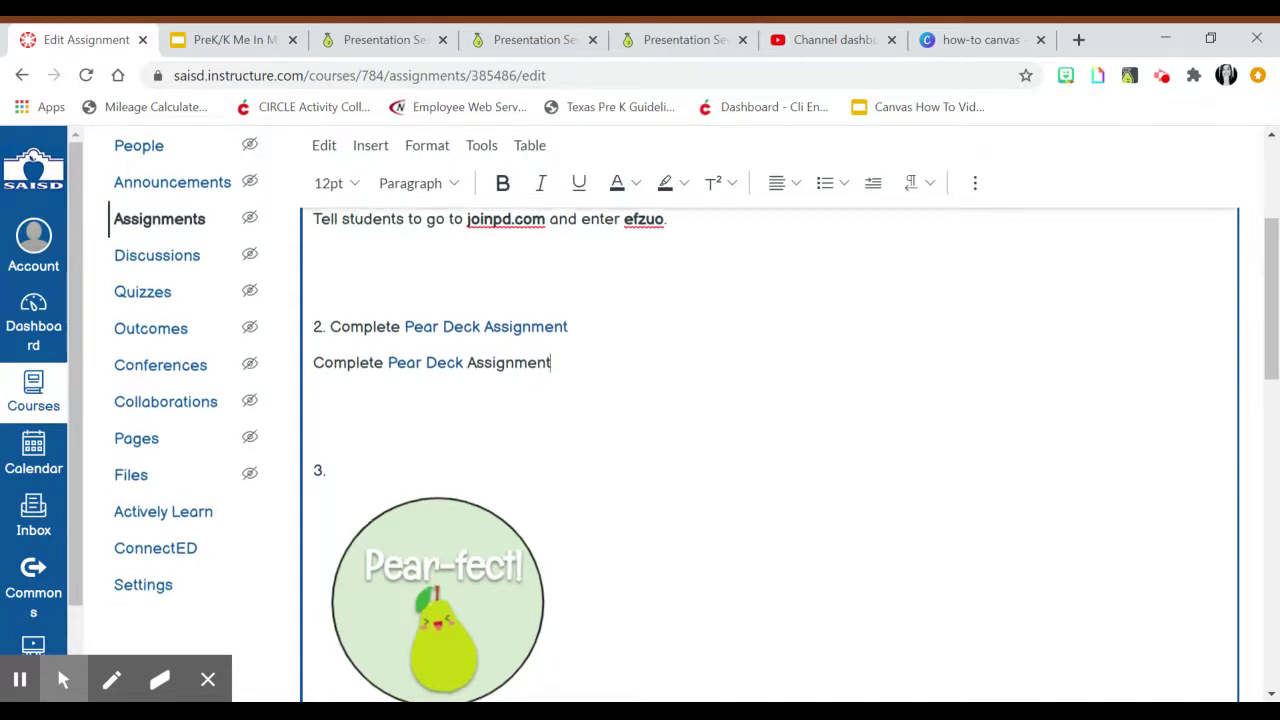
{"action": "scroll", "coordinate": [770, 420], "scroll_direction": "down", "scroll_amount": 1}
{"action": "left_click", "coordinate": [620, 497]}
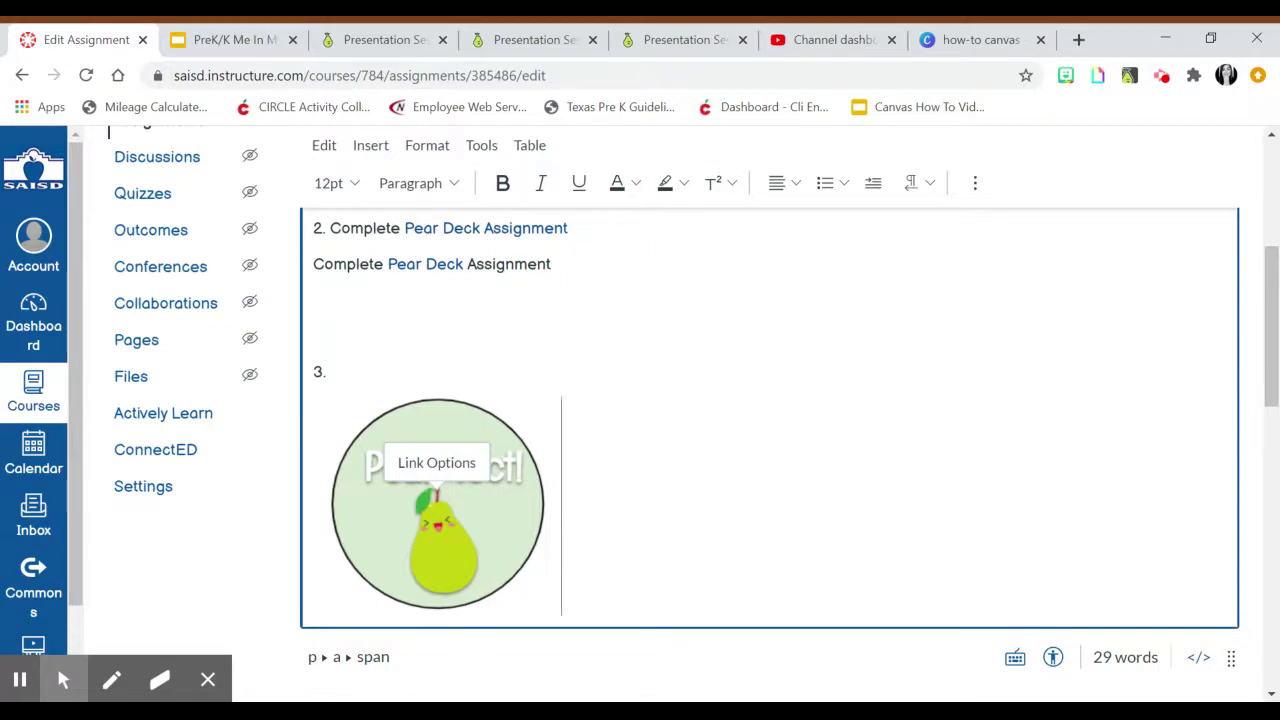
{"action": "key", "text": "Return"}
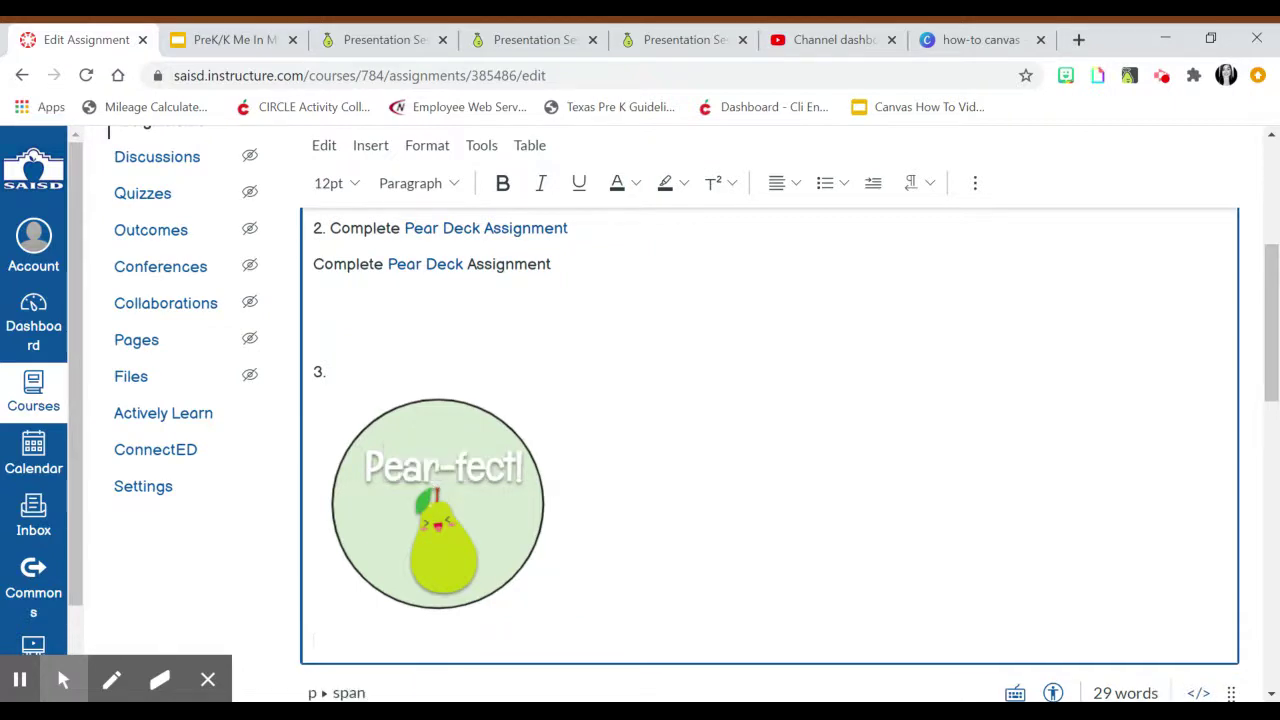
{"action": "scroll", "coordinate": [714, 517], "scroll_direction": "down", "scroll_amount": 3}
{"action": "scroll", "coordinate": [714, 517], "scroll_direction": "up", "scroll_amount": 2}
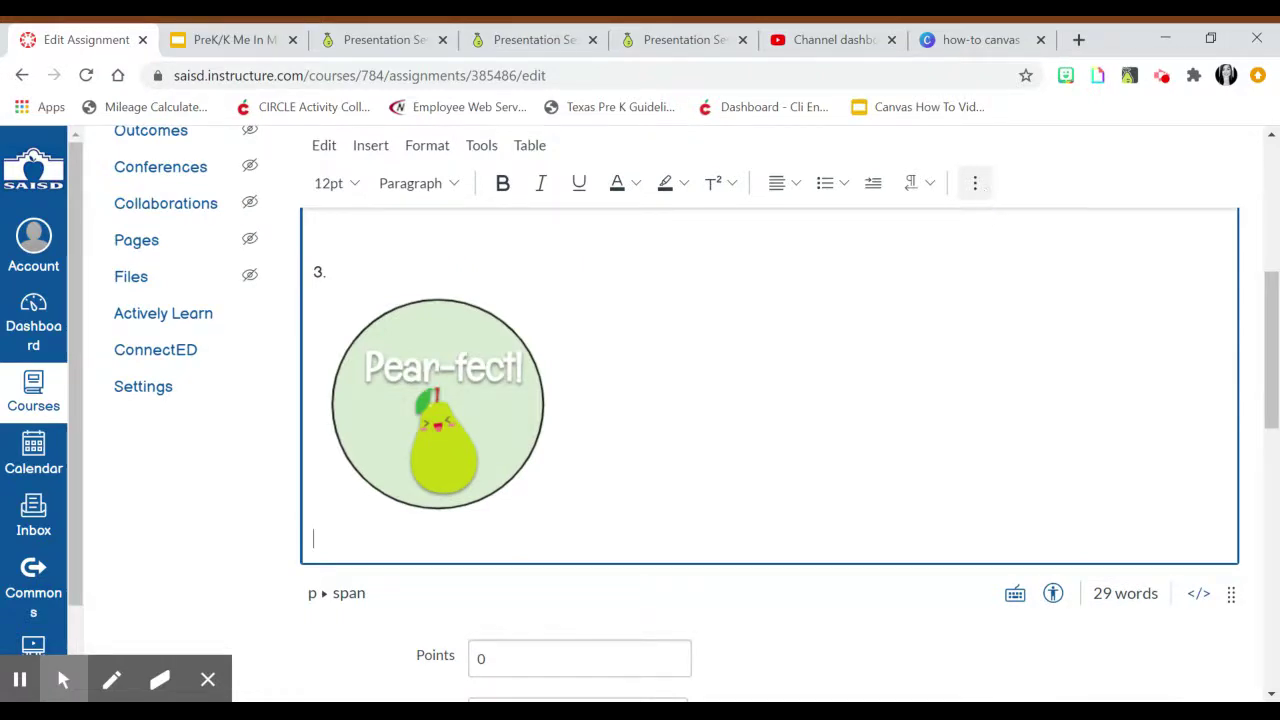
- Upload the image Pearfect Button.PNG and insert it on the new line below the existing Pear-fect! image
{"action": "left_click", "coordinate": [980, 188]}
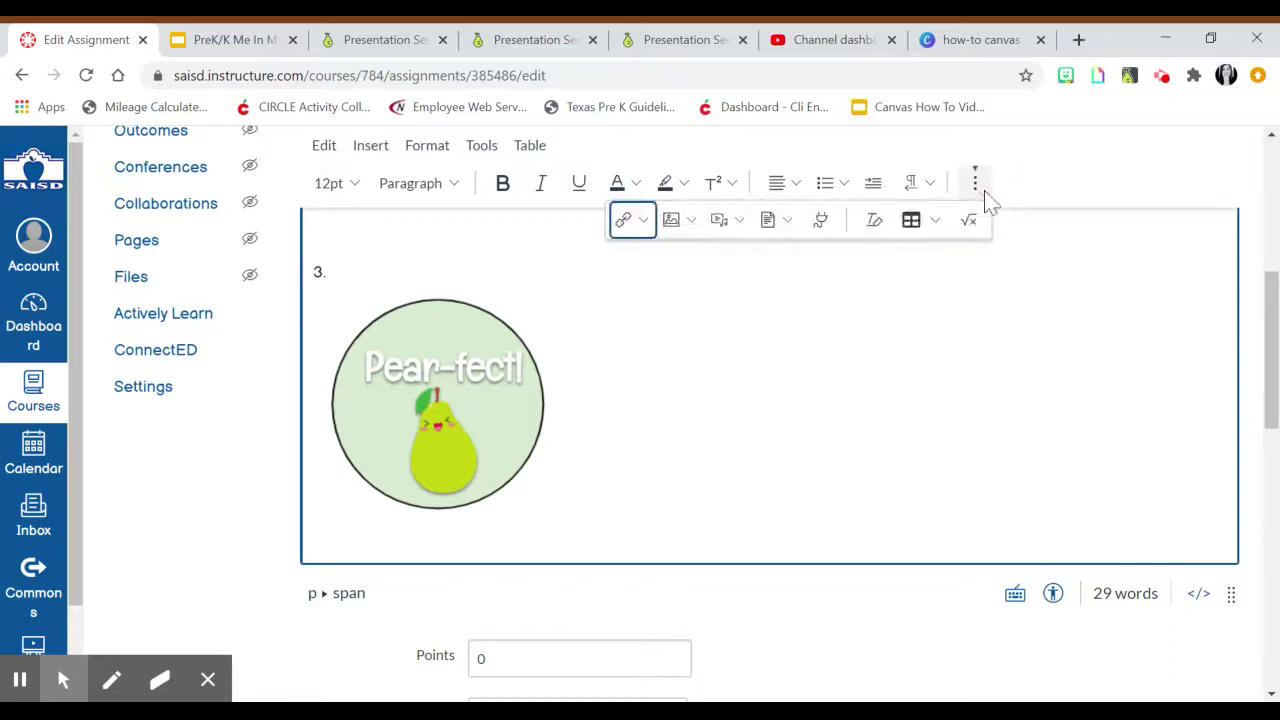
{"action": "left_click", "coordinate": [696, 226]}
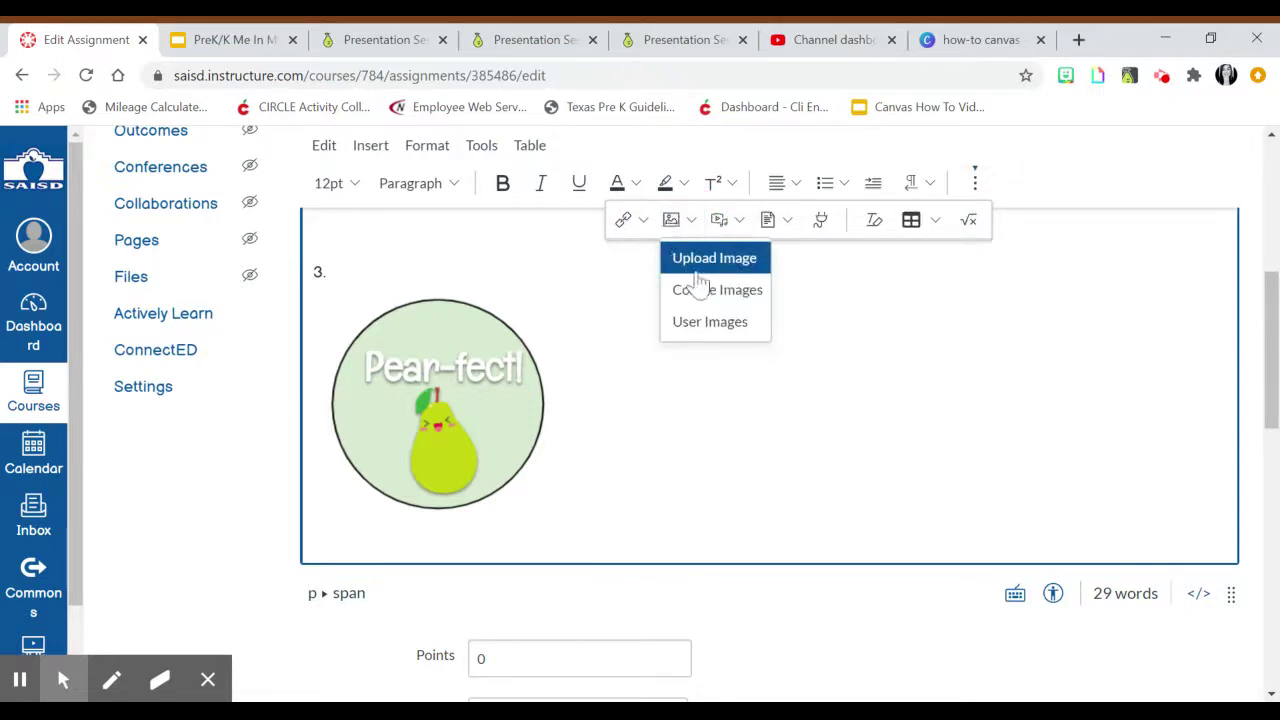
{"action": "left_click", "coordinate": [714, 265]}
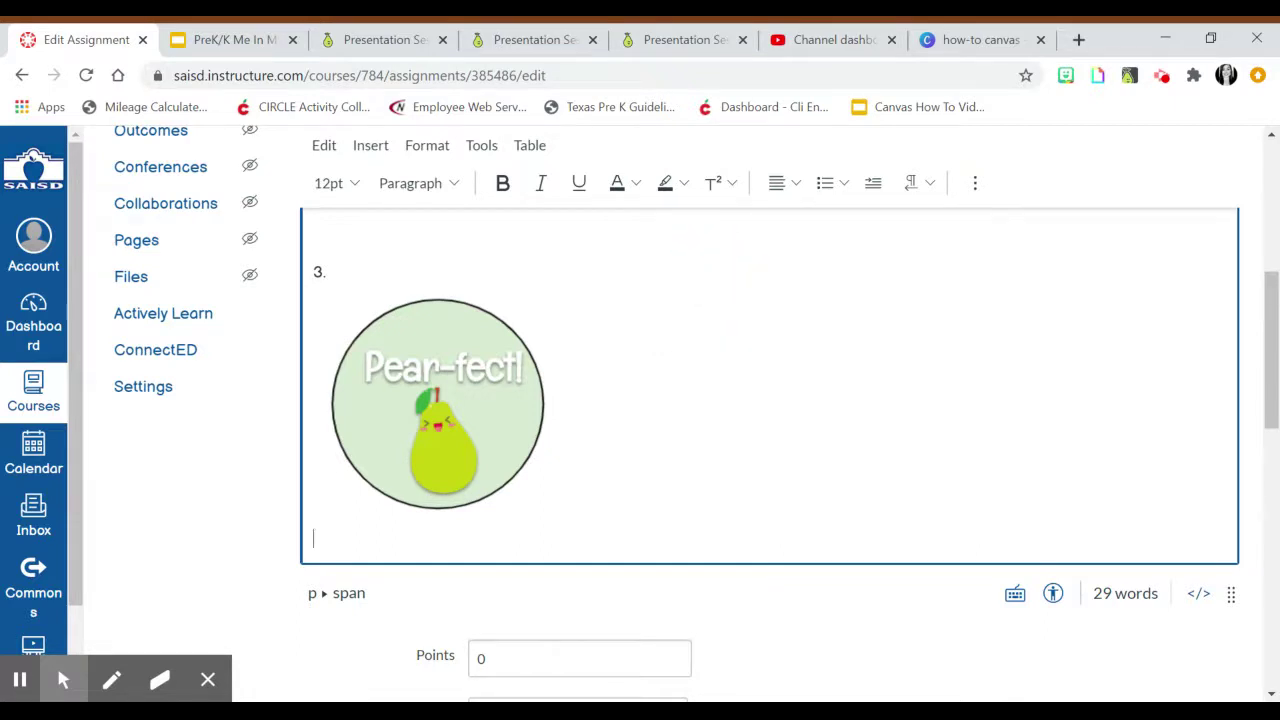
{"action": "scroll", "coordinate": [635, 480], "scroll_direction": "down", "scroll_amount": 2}
{"action": "left_click", "coordinate": [618, 410]}
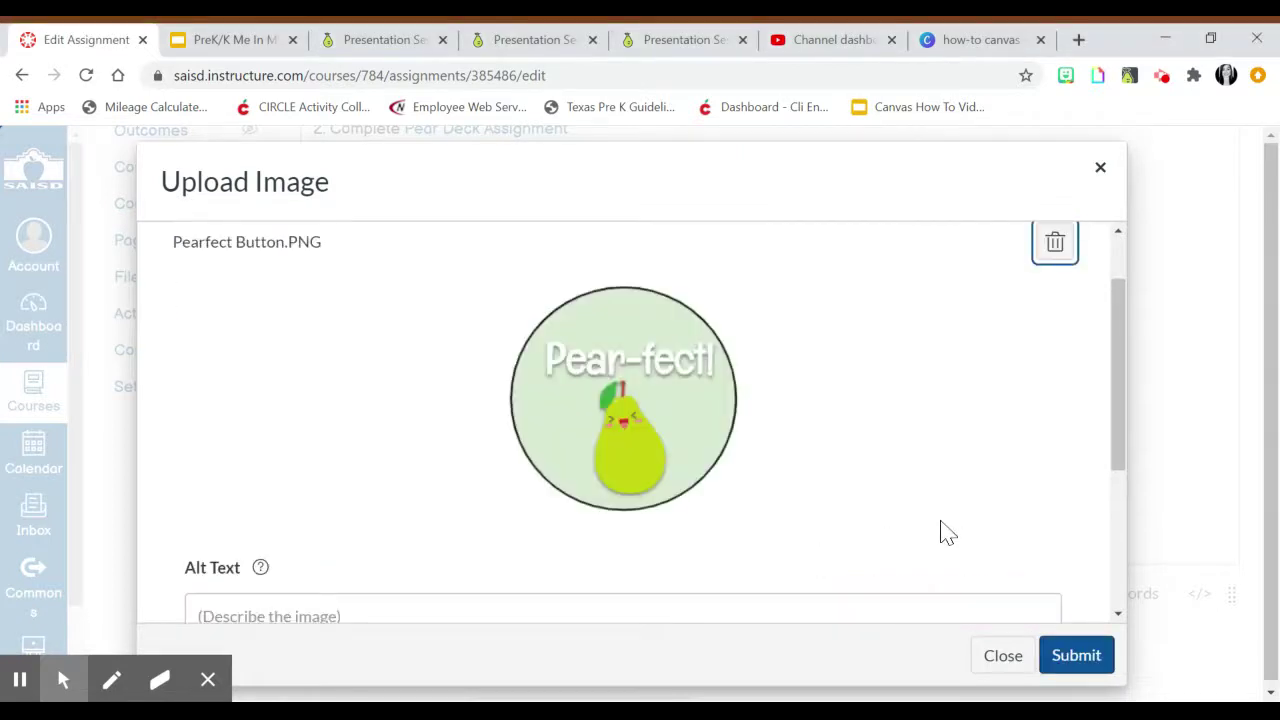
{"action": "left_click", "coordinate": [1084, 657]}
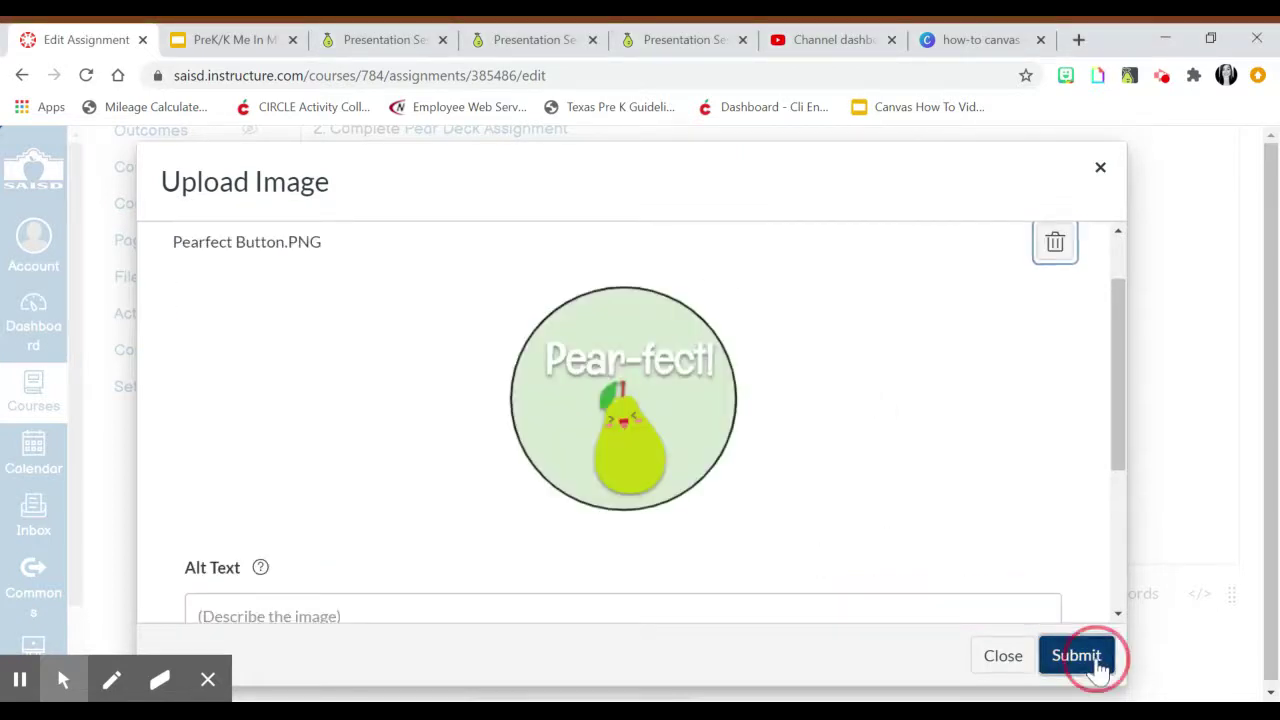
{"action": "scroll", "coordinate": [670, 413], "scroll_direction": "down", "scroll_amount": 2}
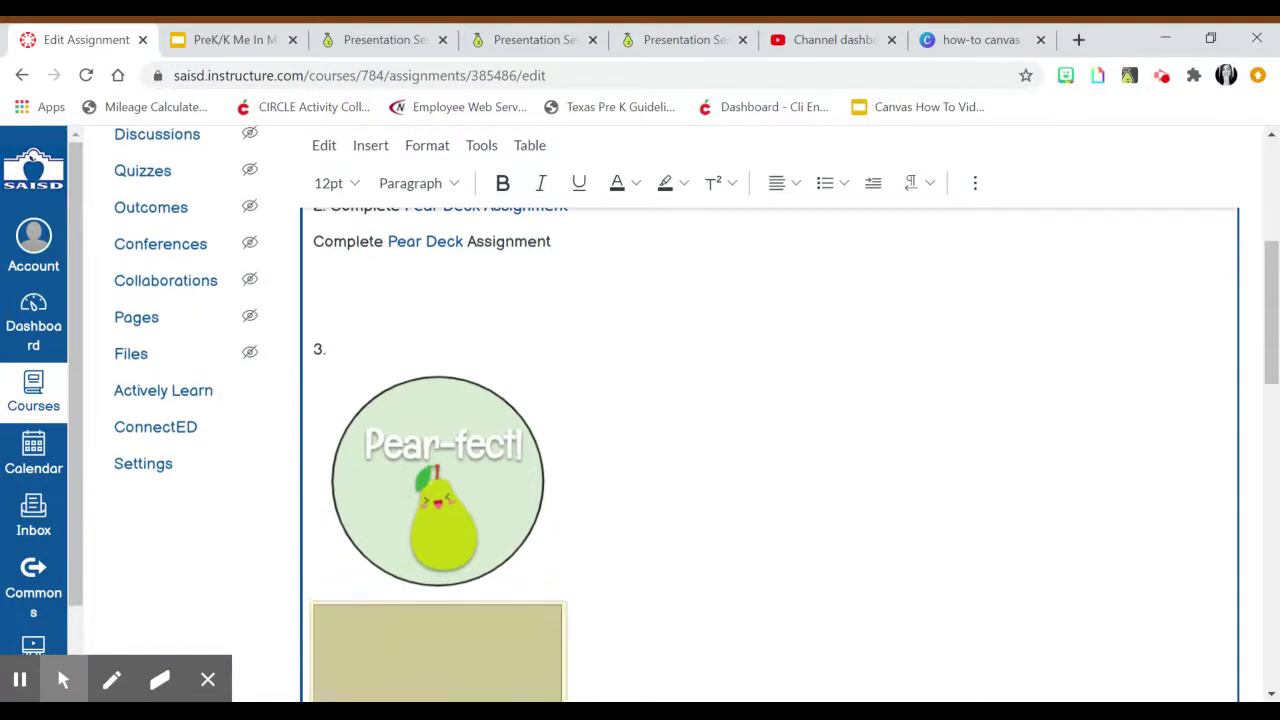
{"action": "scroll", "coordinate": [670, 413], "scroll_direction": "up", "scroll_amount": 2}
{"action": "key", "text": "ctrl+v"}
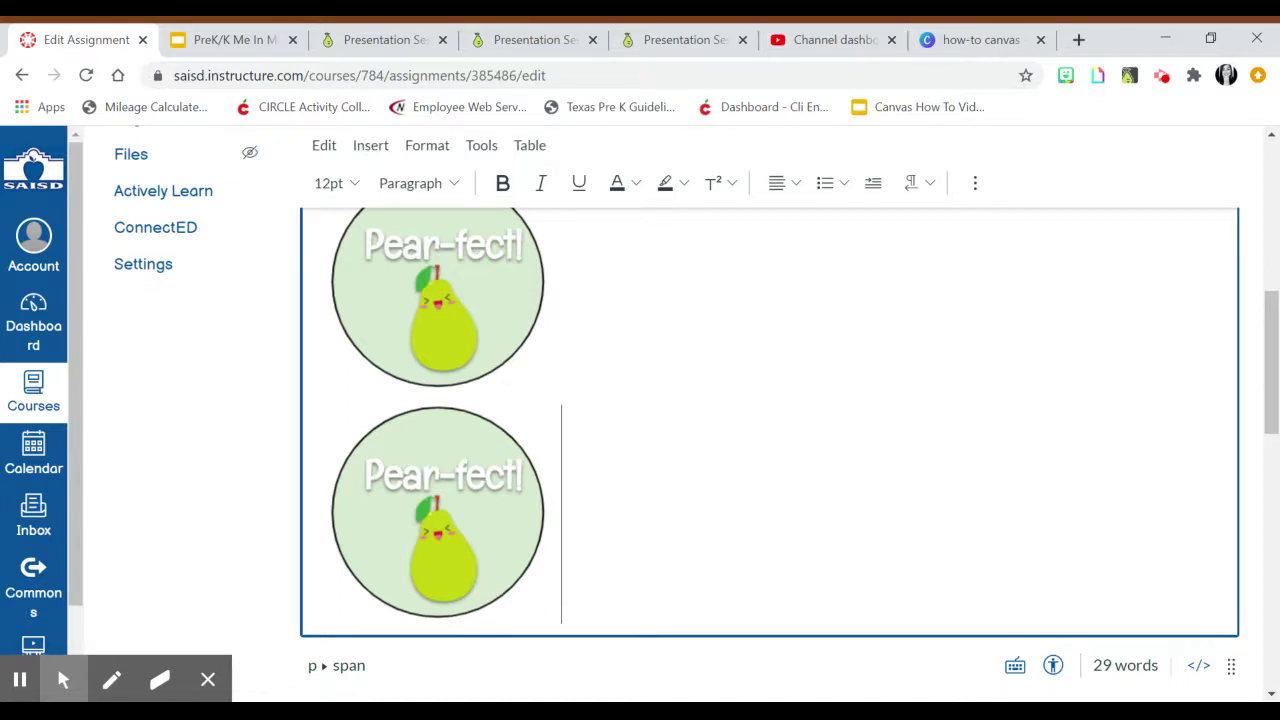
- Save the edited Pear Deck Practice assignment
{"action": "scroll", "coordinate": [1200, 600], "scroll_direction": "down", "scroll_amount": 2}
{"action": "scroll", "coordinate": [1200, 612], "scroll_direction": "up", "scroll_amount": 1}
{"action": "scroll", "coordinate": [1172, 605], "scroll_direction": "down", "scroll_amount": 9}
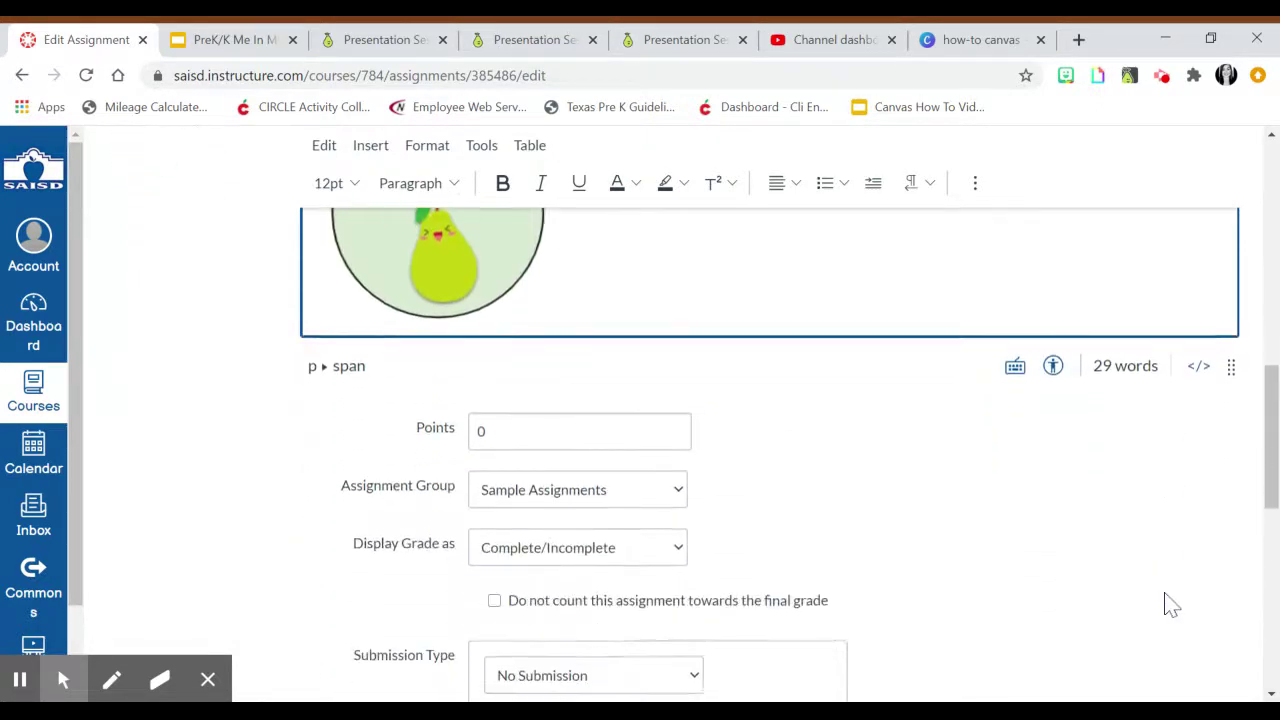
{"action": "left_click", "coordinate": [1200, 617]}
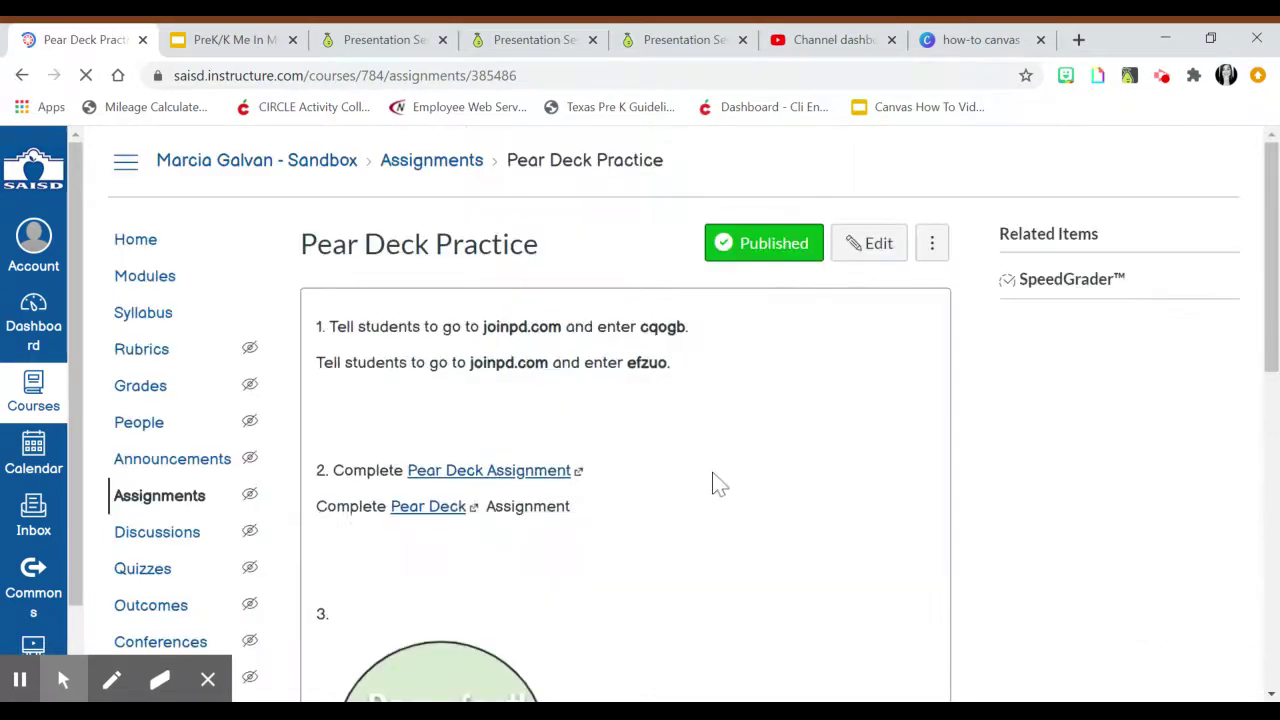
- Check the saved Pear Deck Practice page, and reopen it for editing without loading the auto-saved content
{"action": "scroll", "coordinate": [640, 457], "scroll_direction": "down", "scroll_amount": 2}
{"action": "scroll", "coordinate": [490, 457], "scroll_direction": "down", "scroll_amount": 3}
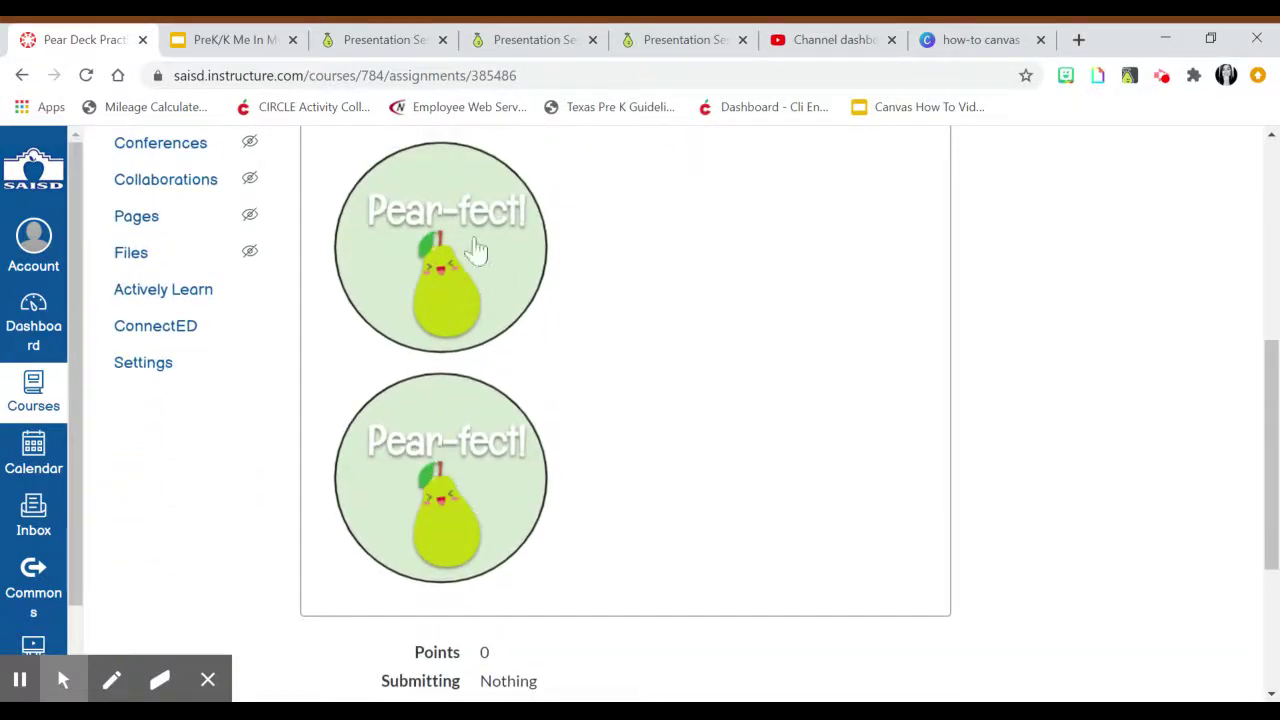
{"action": "scroll", "coordinate": [810, 482], "scroll_direction": "up", "scroll_amount": 5}
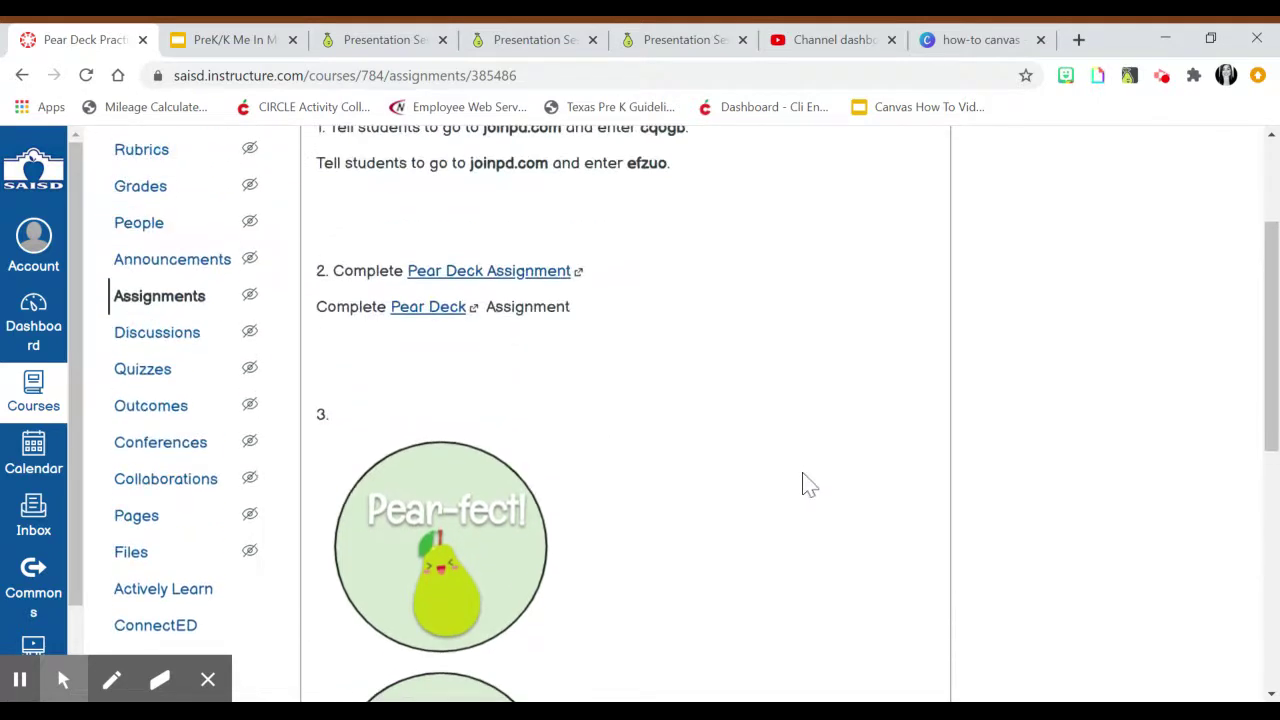
{"action": "left_click", "coordinate": [877, 245]}
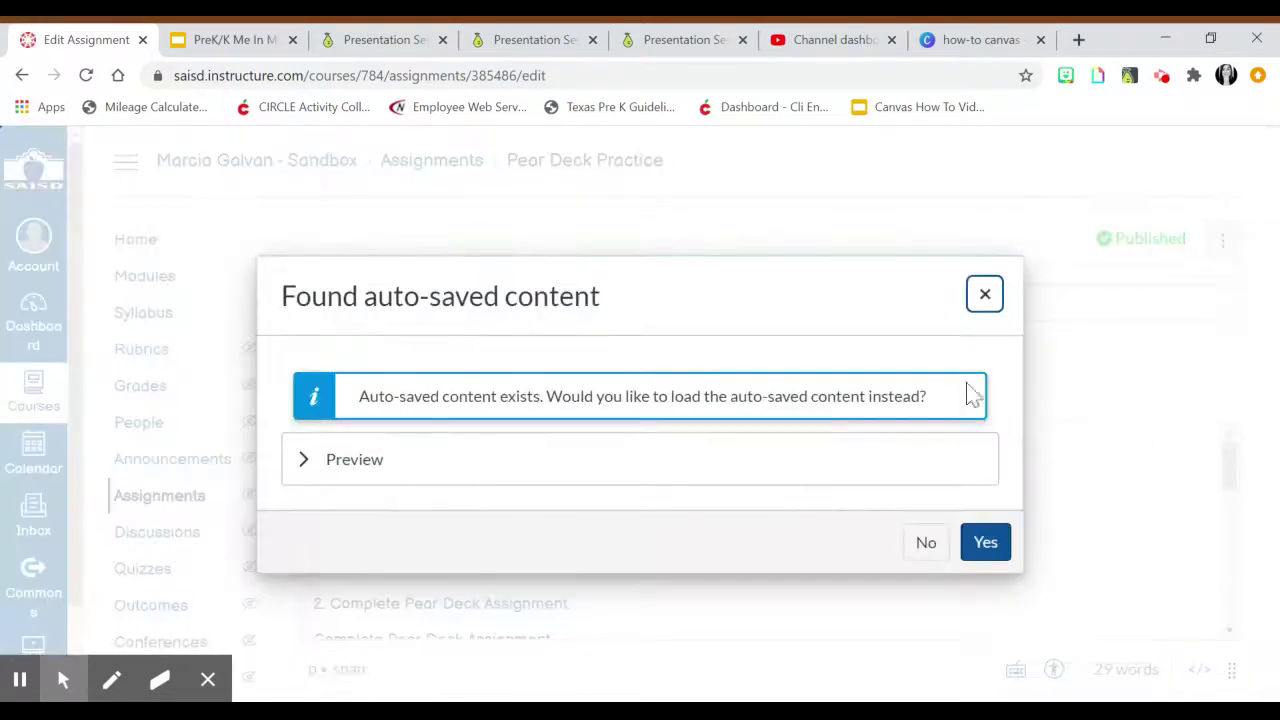
{"action": "left_click", "coordinate": [985, 294]}
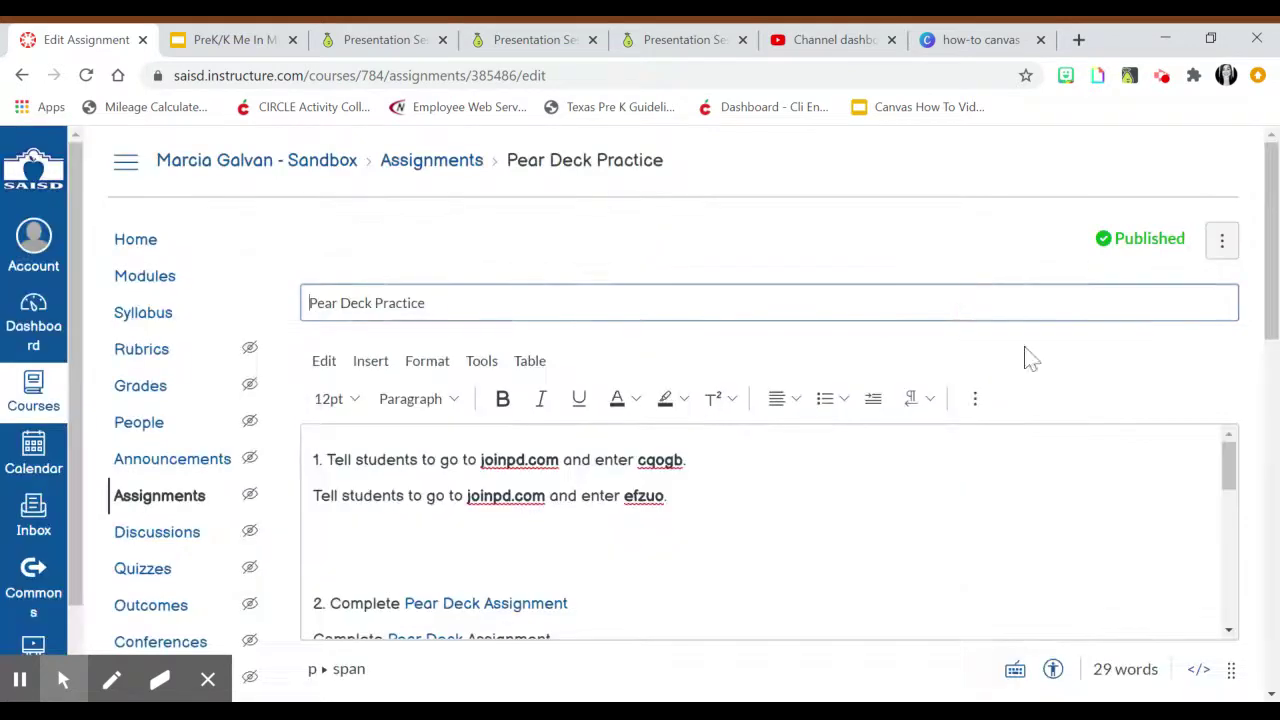
{"action": "left_click_drag", "start_coordinate": [1232, 468], "coordinate": [1197, 514]}
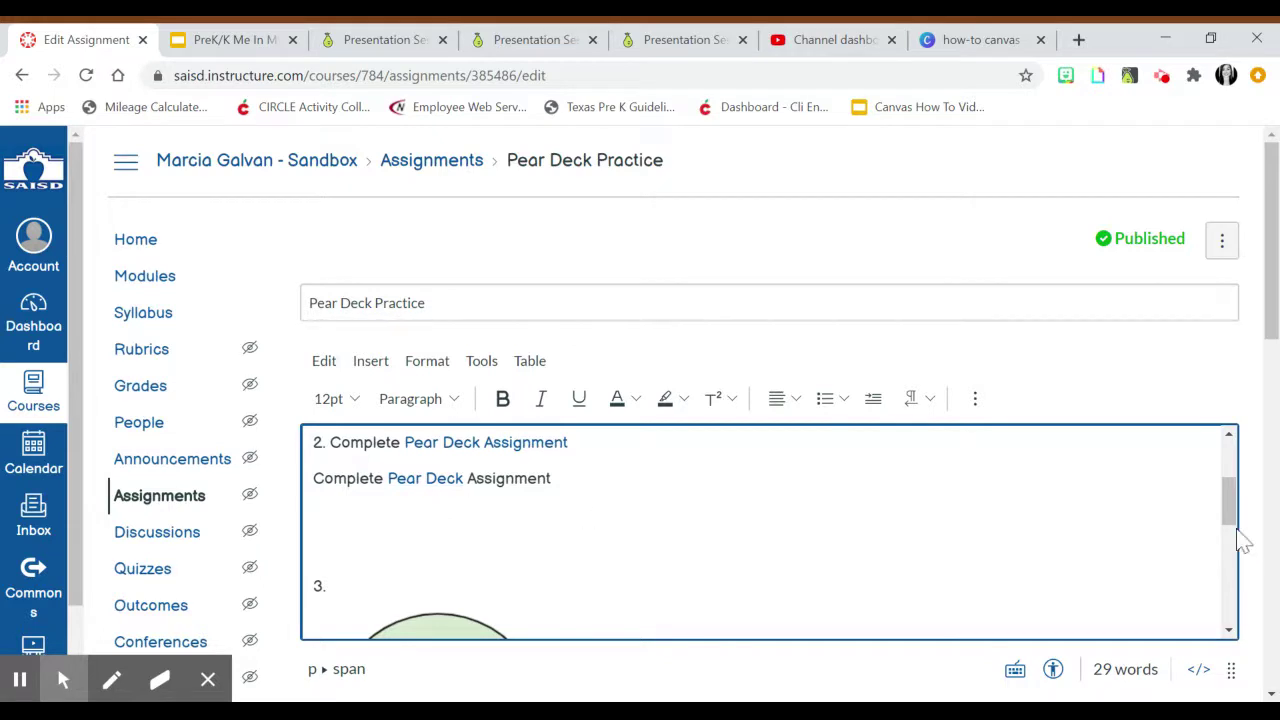
{"action": "left_click_drag", "start_coordinate": [1233, 513], "coordinate": [1157, 609]}
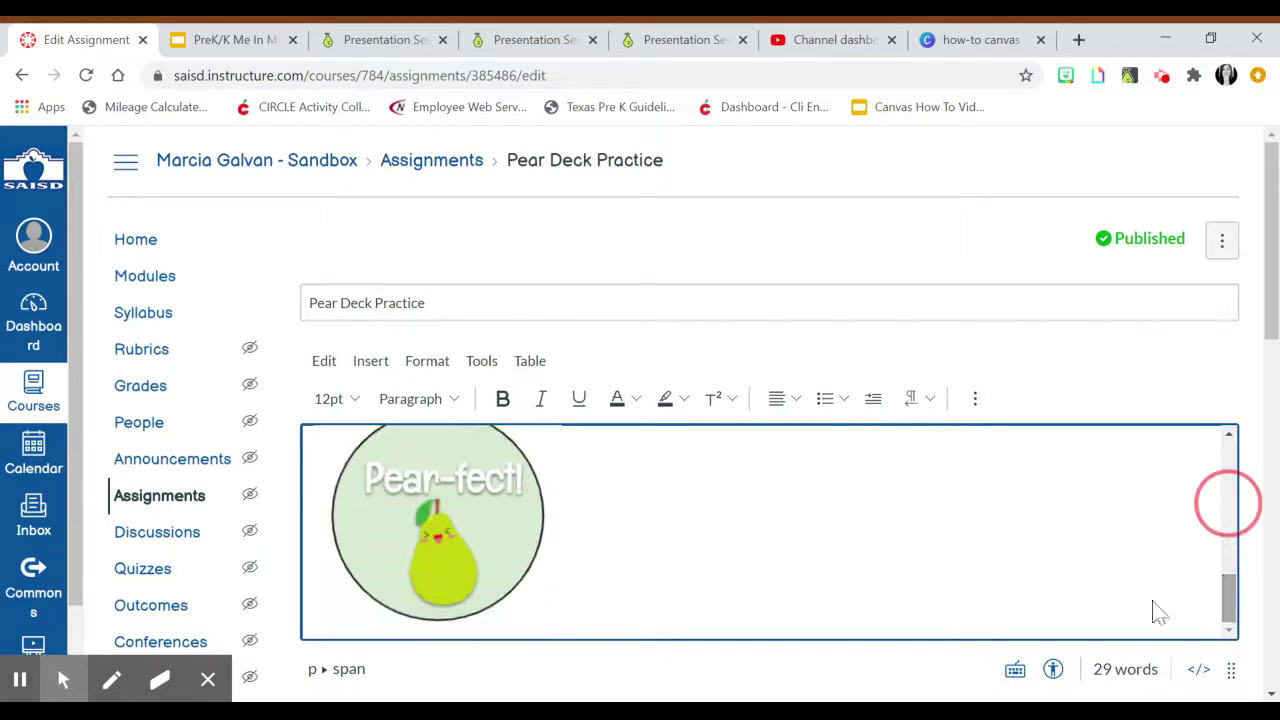
{"action": "left_click", "coordinate": [486, 493]}
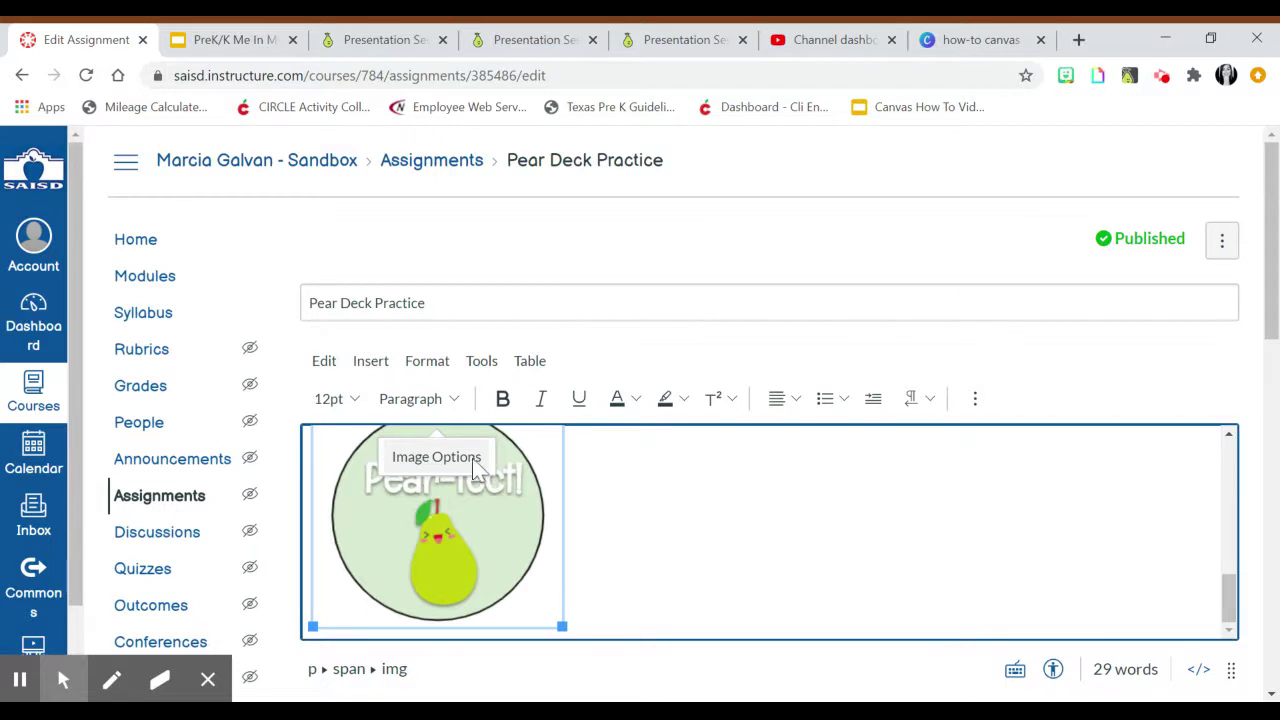
{"action": "left_click", "coordinate": [977, 400]}
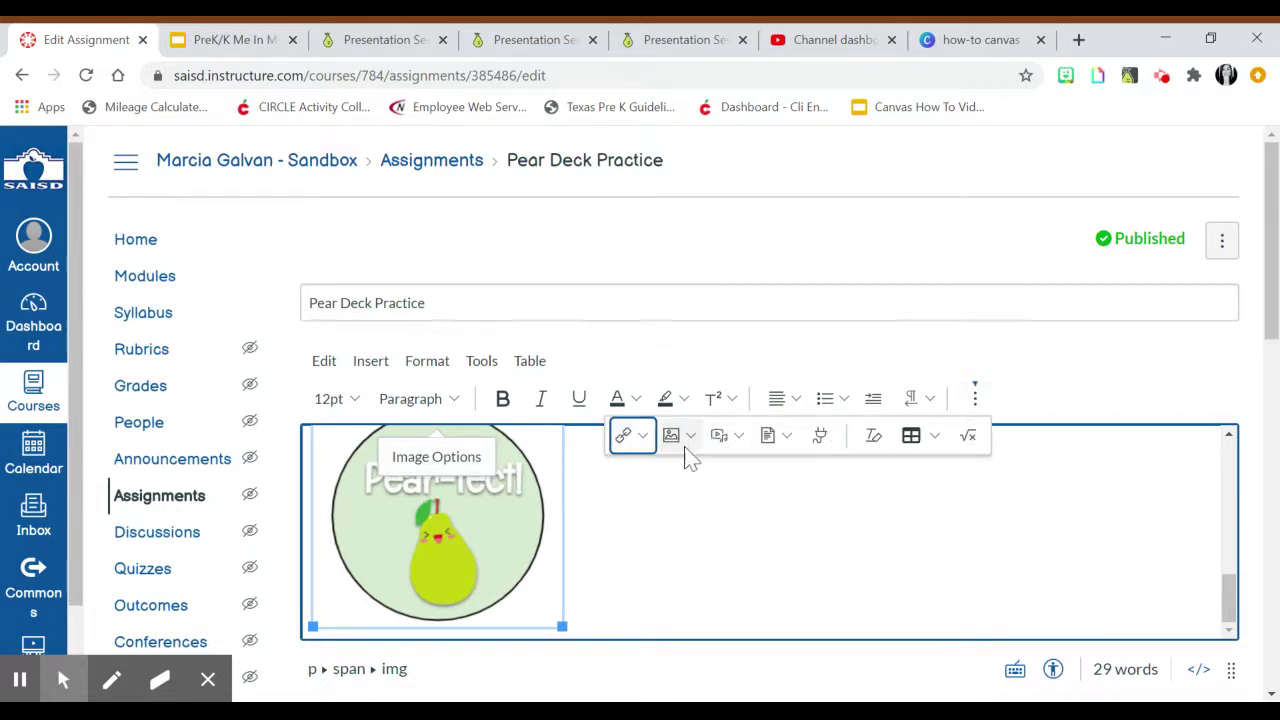
{"action": "left_click", "coordinate": [640, 440]}
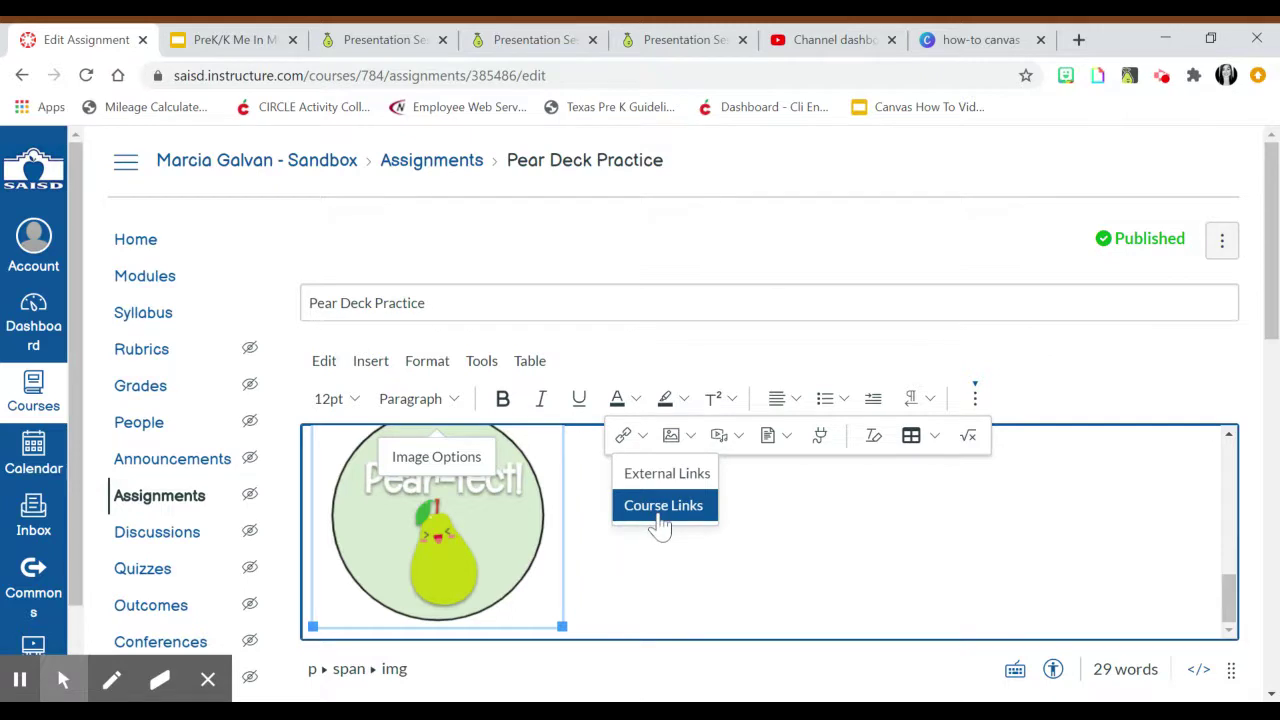
{"action": "left_click", "coordinate": [660, 476]}
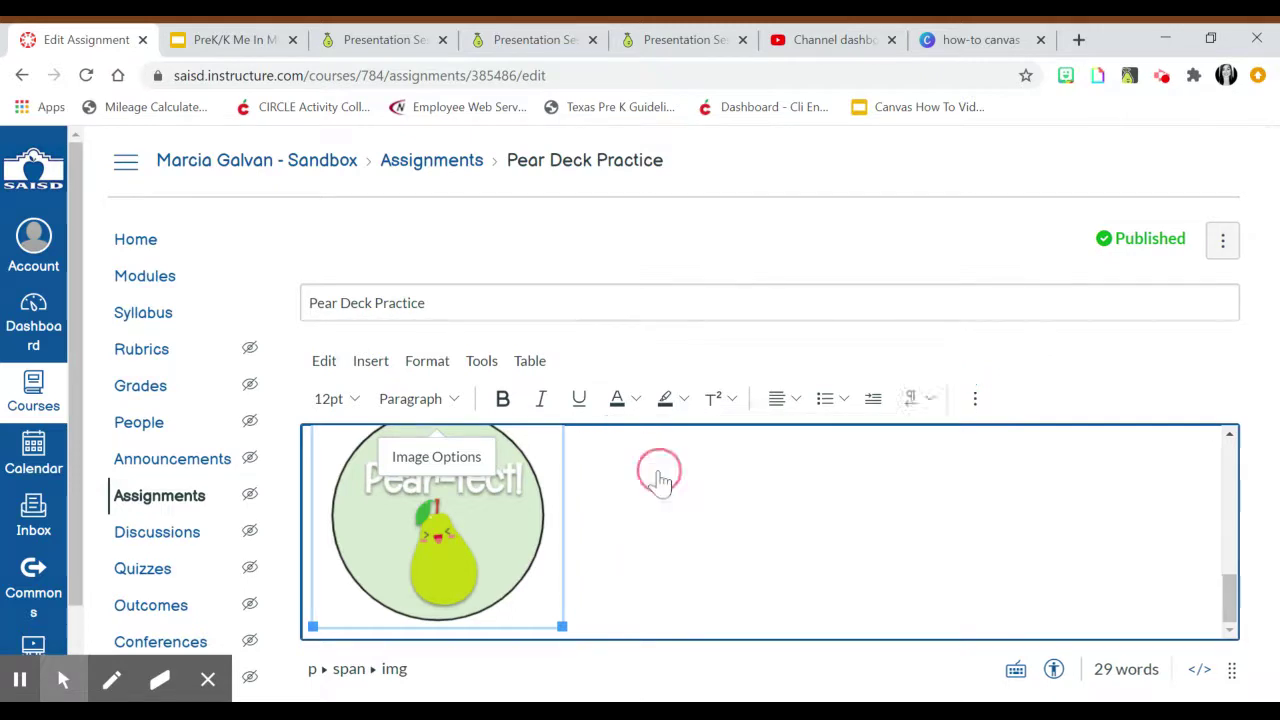
{"action": "left_click", "coordinate": [397, 427]}
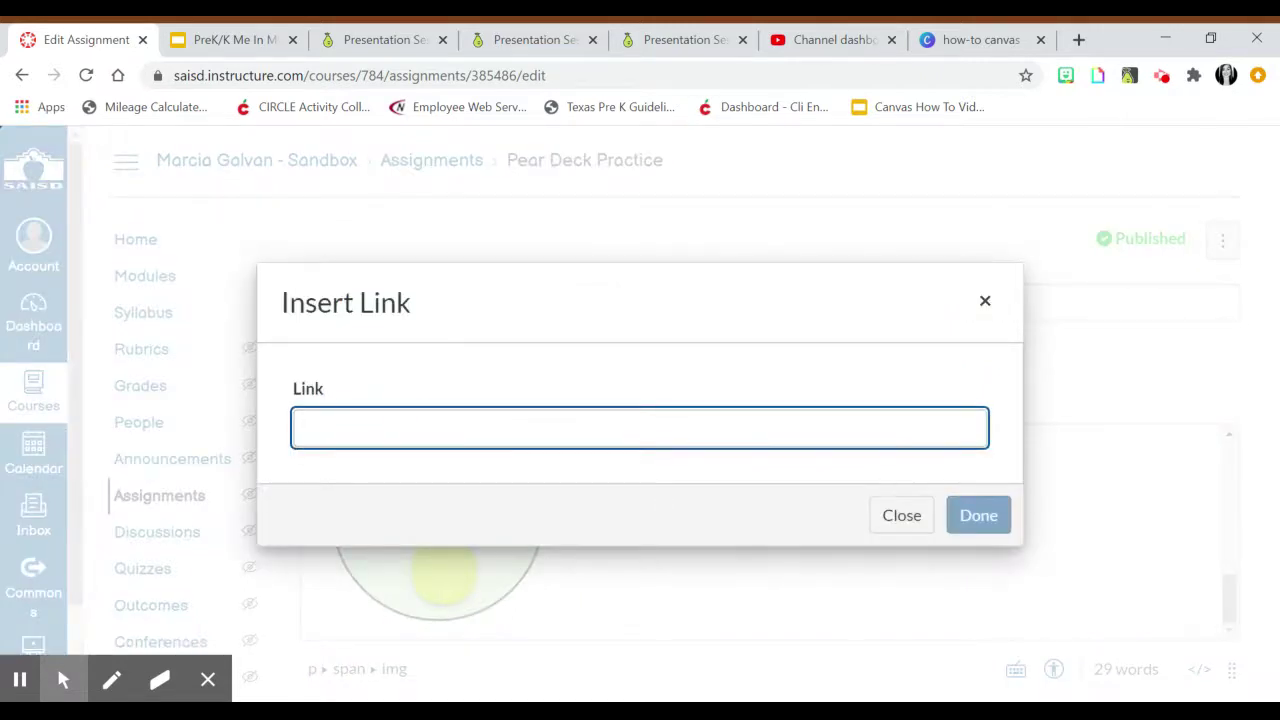
{"action": "type", "text": "https://app.peardeck.com/student/tbtimiwqs"}
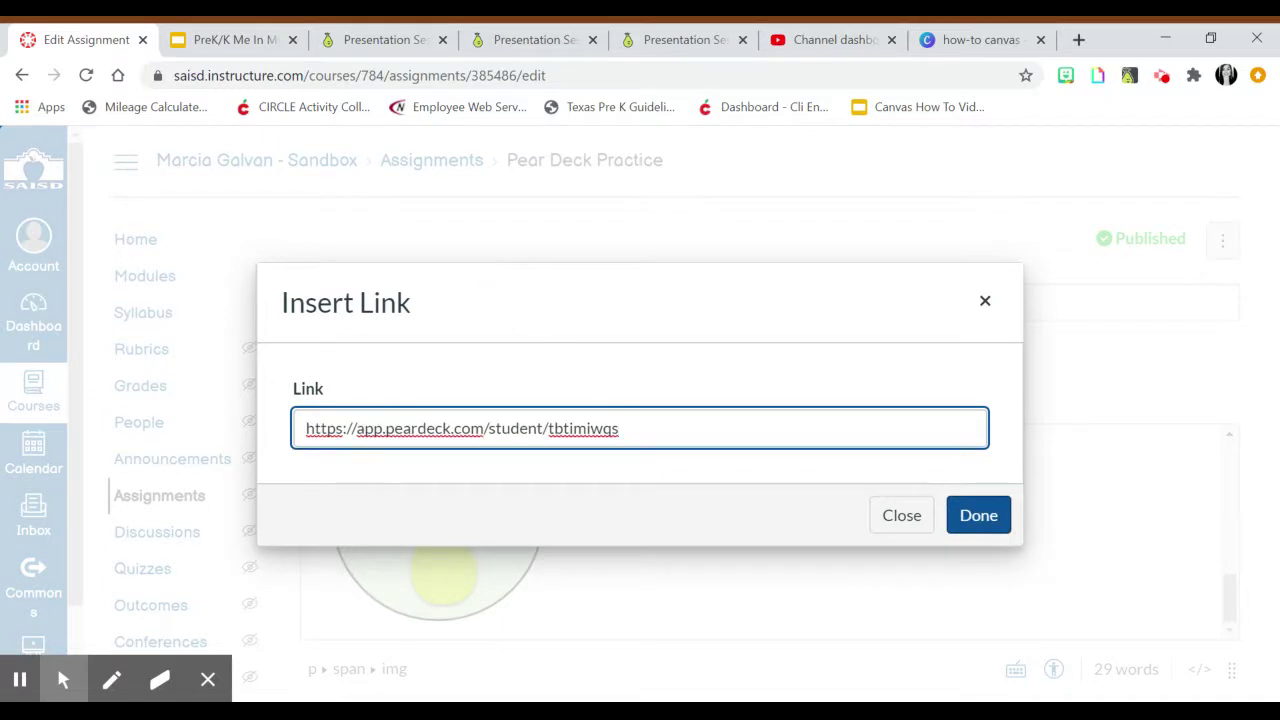
{"action": "left_click", "coordinate": [984, 526]}
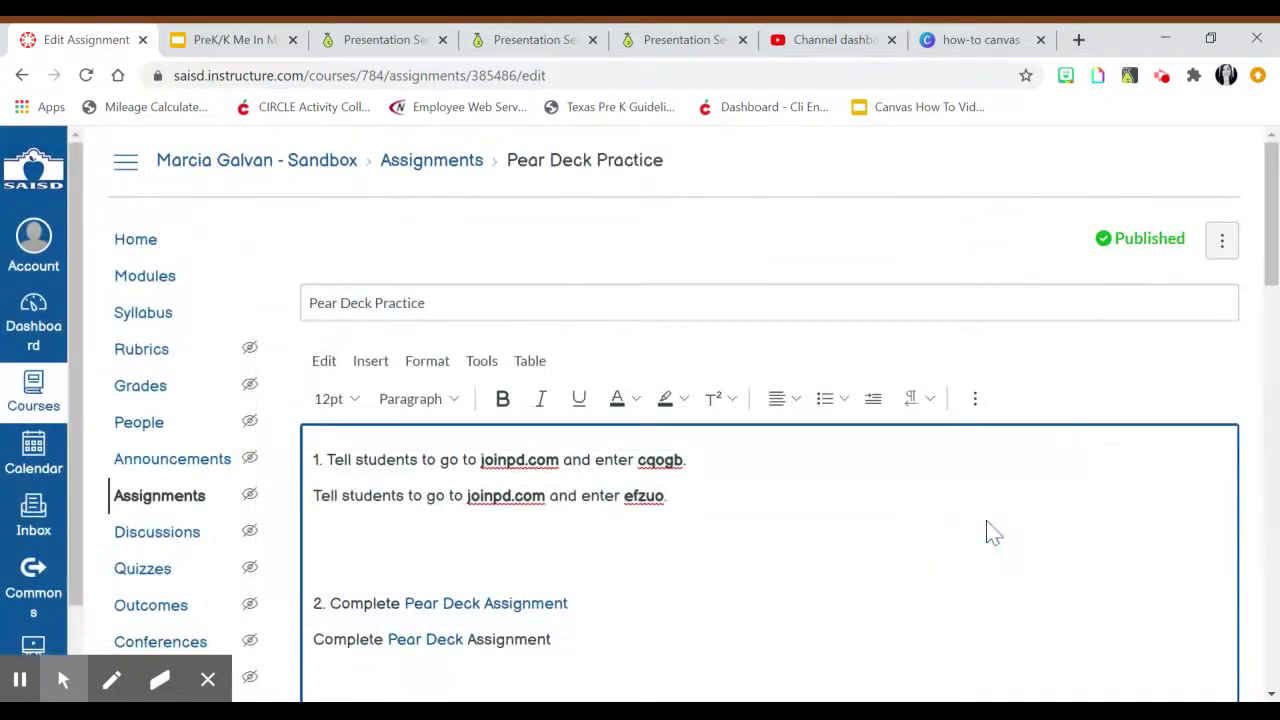
- Check the link on the lower Pear-fect! image and save the Pear Deck Practice assignment
{"action": "scroll", "coordinate": [690, 413], "scroll_direction": "down", "scroll_amount": 1}
{"action": "scroll", "coordinate": [770, 450], "scroll_direction": "down", "scroll_amount": 4}
{"action": "left_click", "coordinate": [437, 510]}
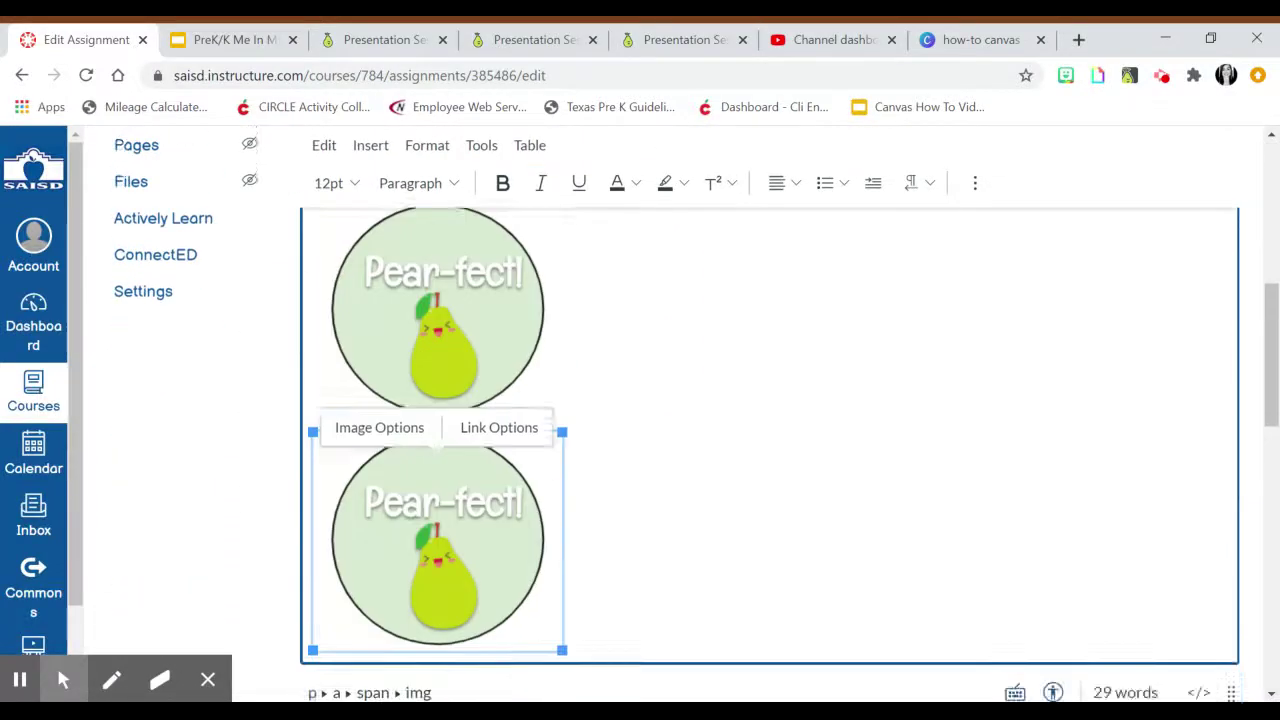
{"action": "scroll", "coordinate": [1143, 506], "scroll_direction": "down", "scroll_amount": 10}
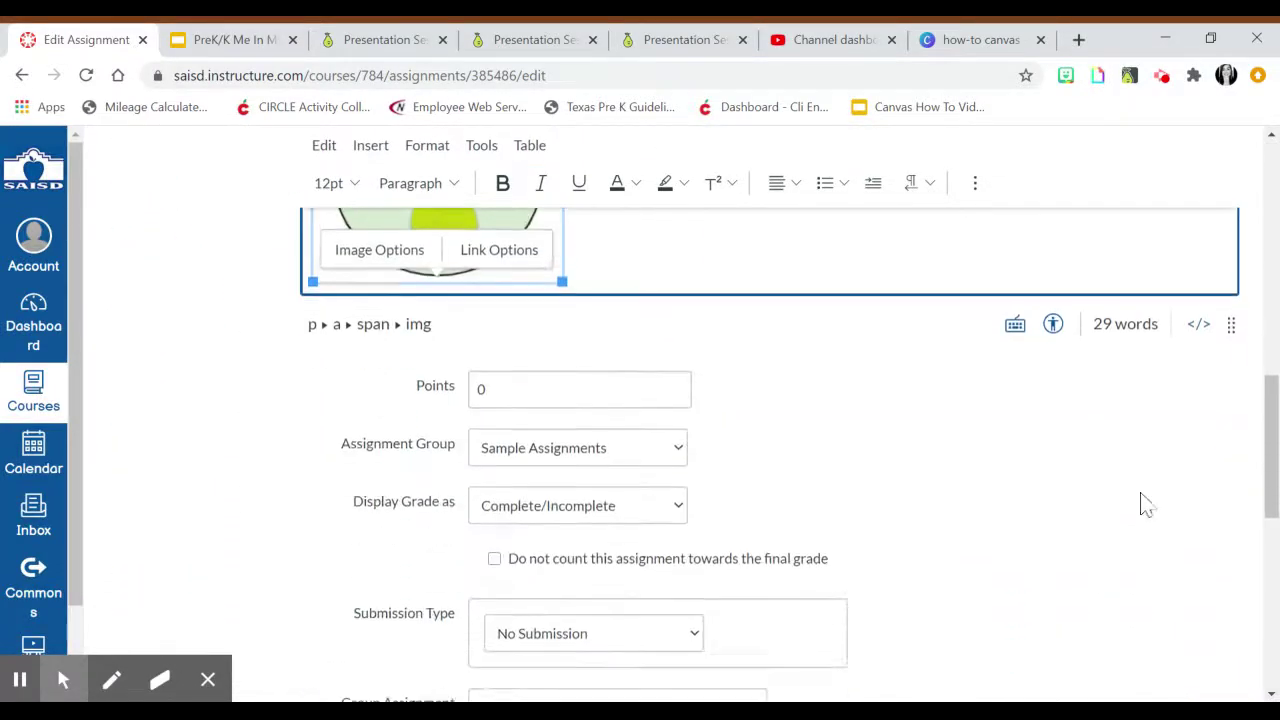
{"action": "scroll", "coordinate": [1233, 632], "scroll_direction": "down", "scroll_amount": 1}
{"action": "left_click", "coordinate": [1224, 630]}
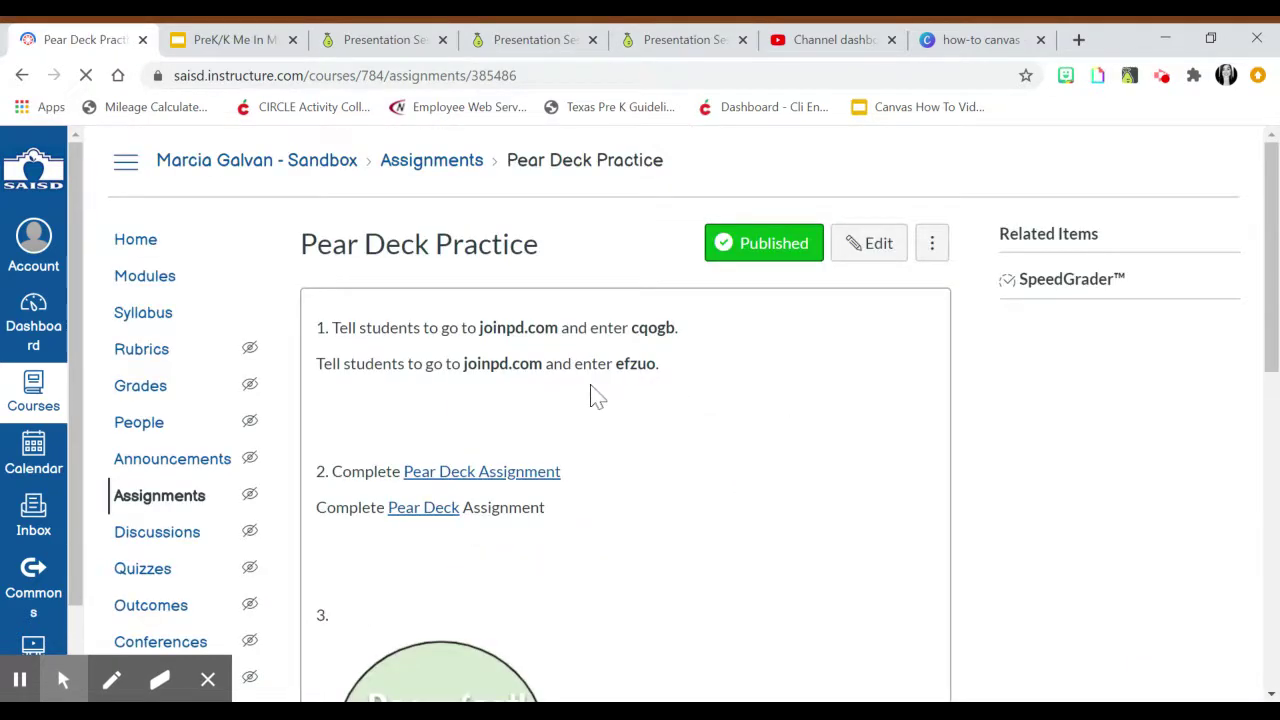
- Test the Pear Deck text link in the second line of item 2, and close the session page it opens
{"action": "scroll", "coordinate": [600, 385], "scroll_direction": "down", "scroll_amount": 1}
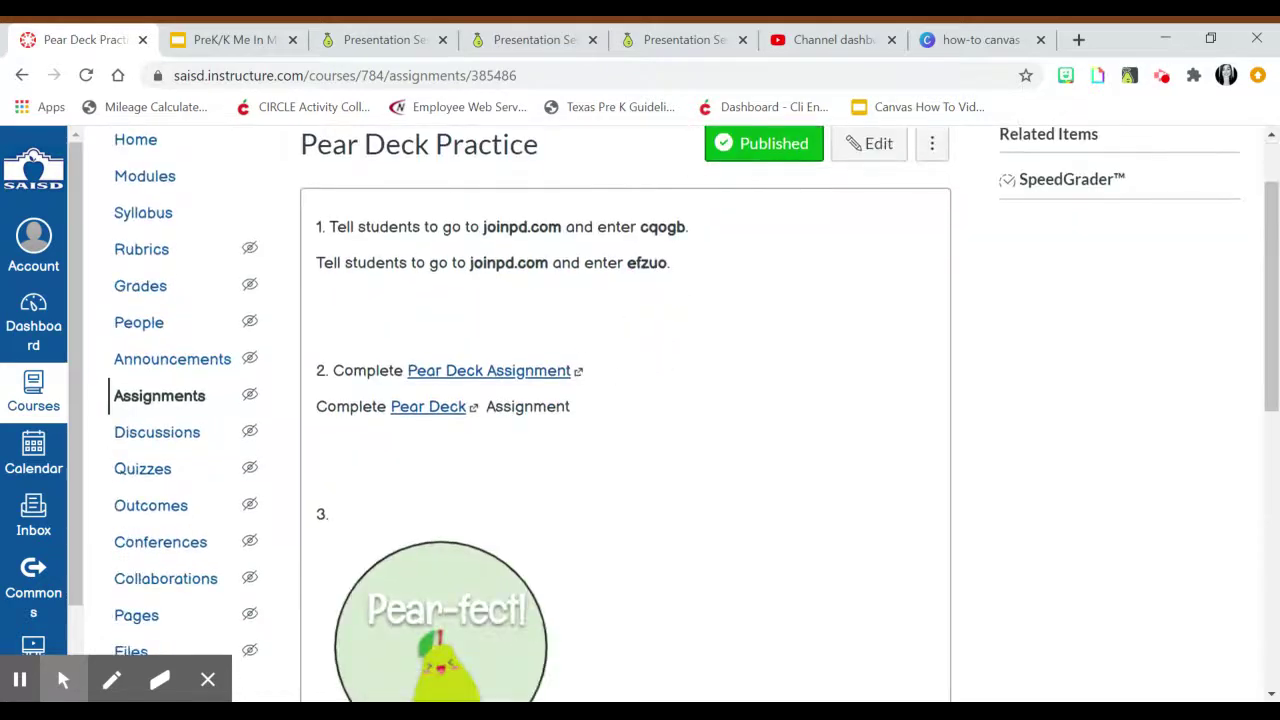
{"action": "scroll", "coordinate": [500, 350], "scroll_direction": "down", "scroll_amount": 1}
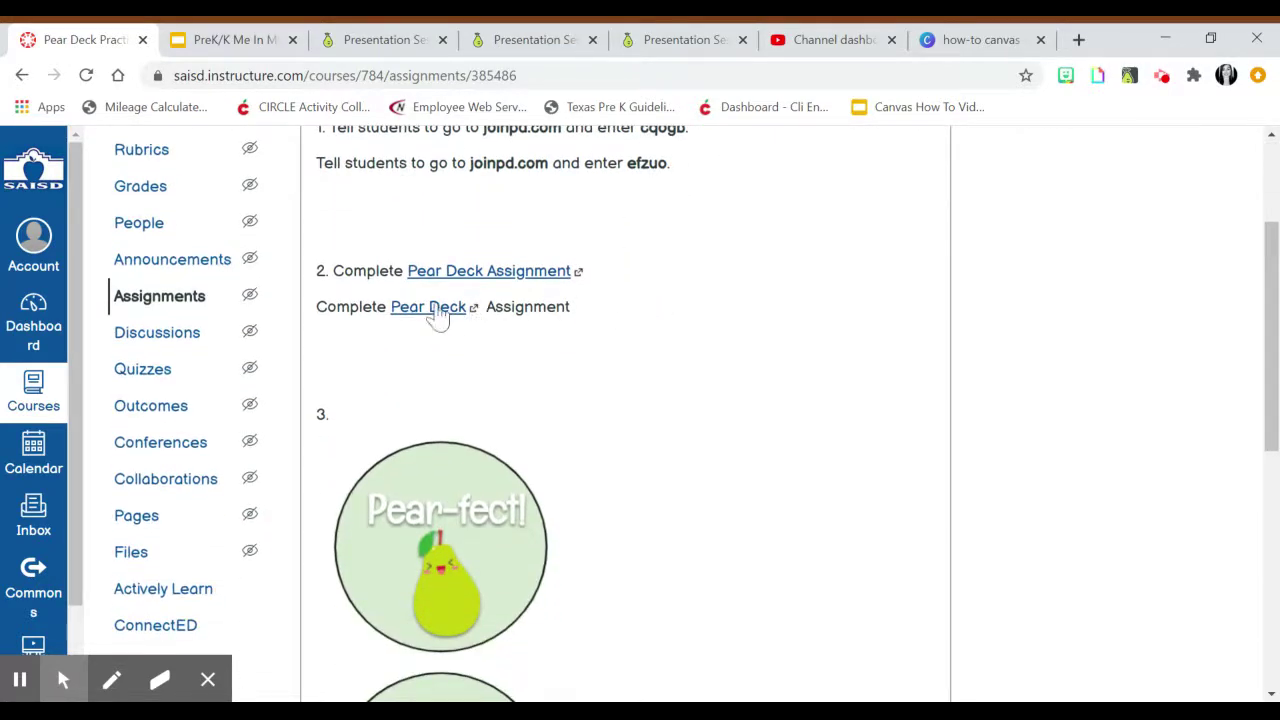
{"action": "left_click", "coordinate": [430, 310]}
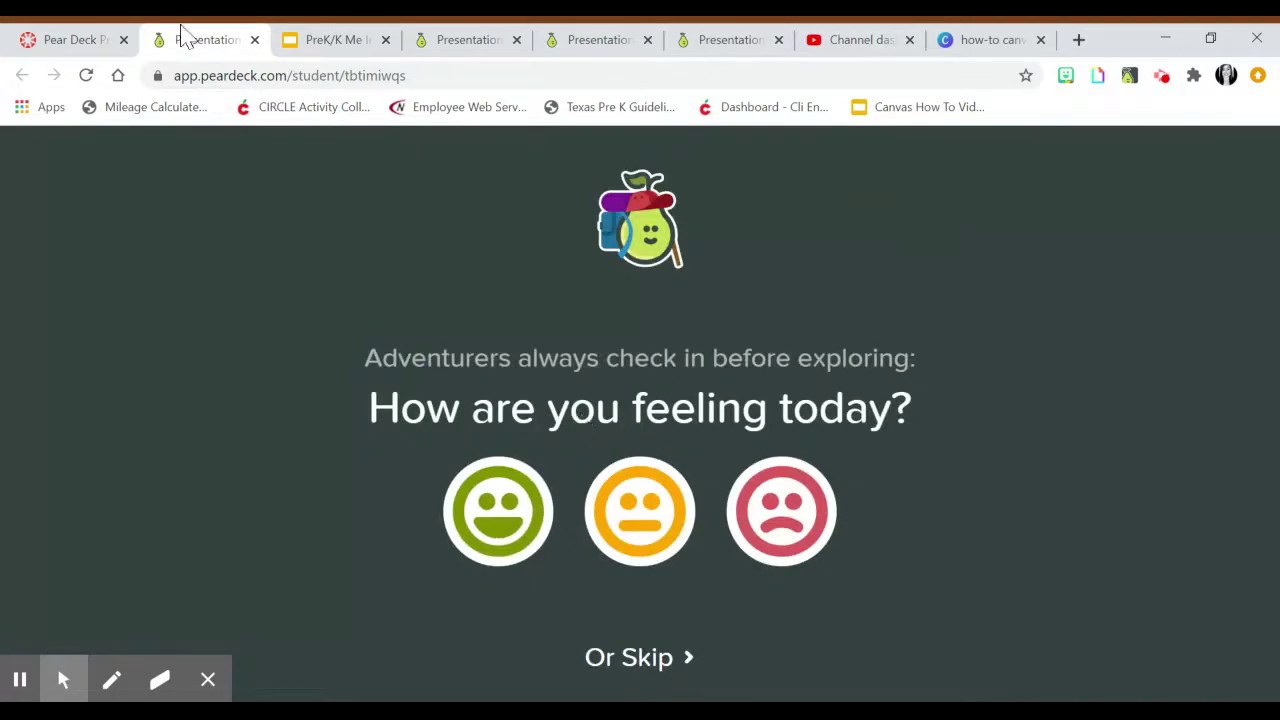
{"action": "left_click", "coordinate": [254, 40]}
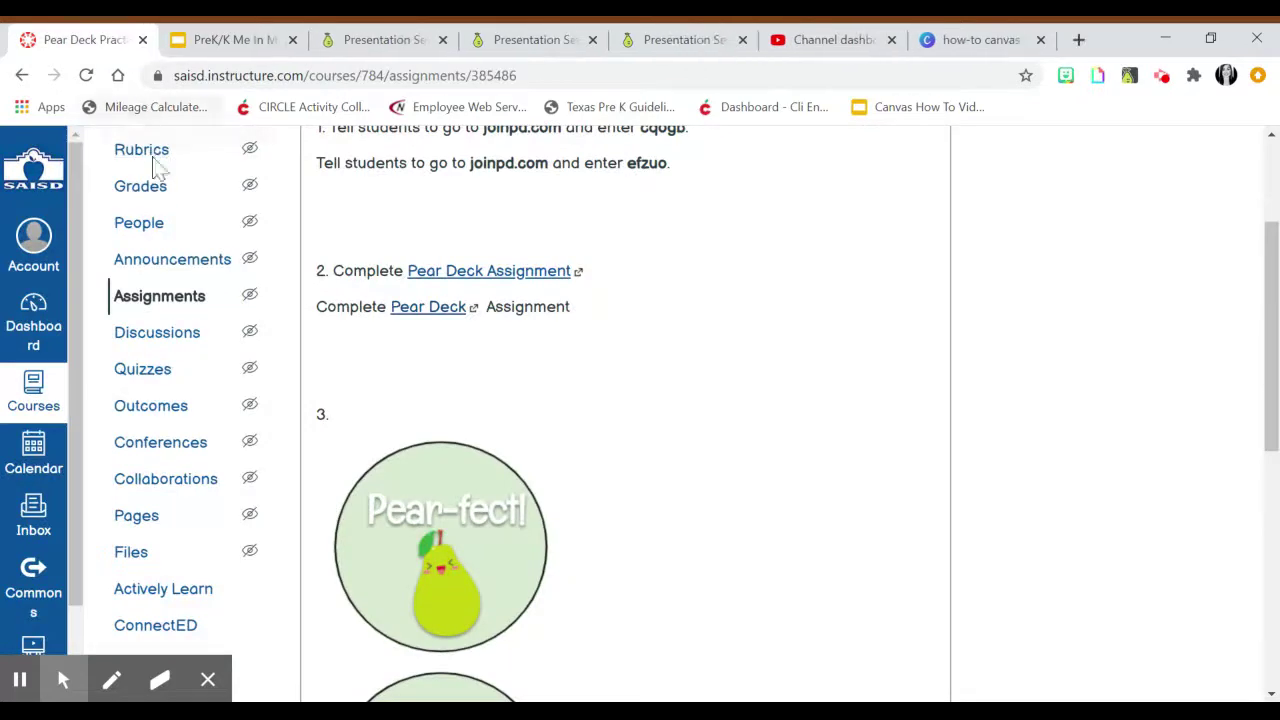
- Test the link on the lower Pear-fect! image, and close the session page it opens
{"action": "scroll", "coordinate": [610, 378], "scroll_direction": "down", "scroll_amount": 3}
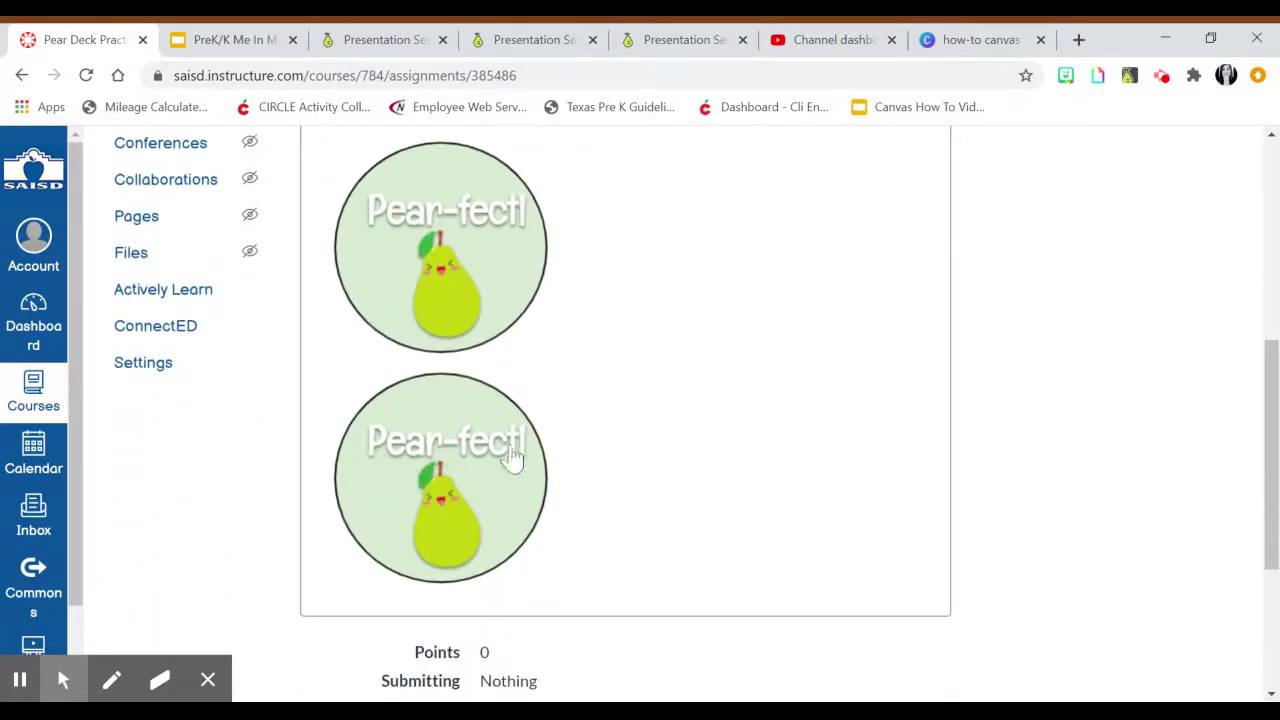
{"action": "left_click", "coordinate": [448, 462]}
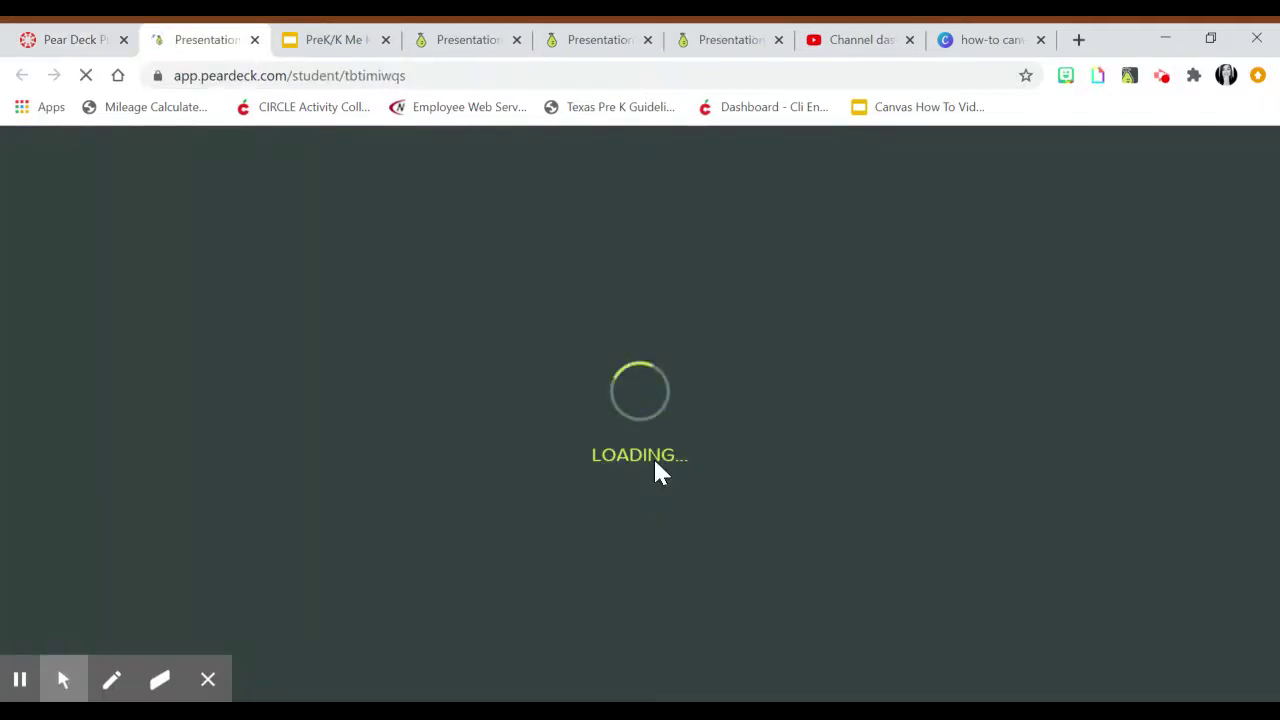
{"action": "left_click", "coordinate": [254, 40]}
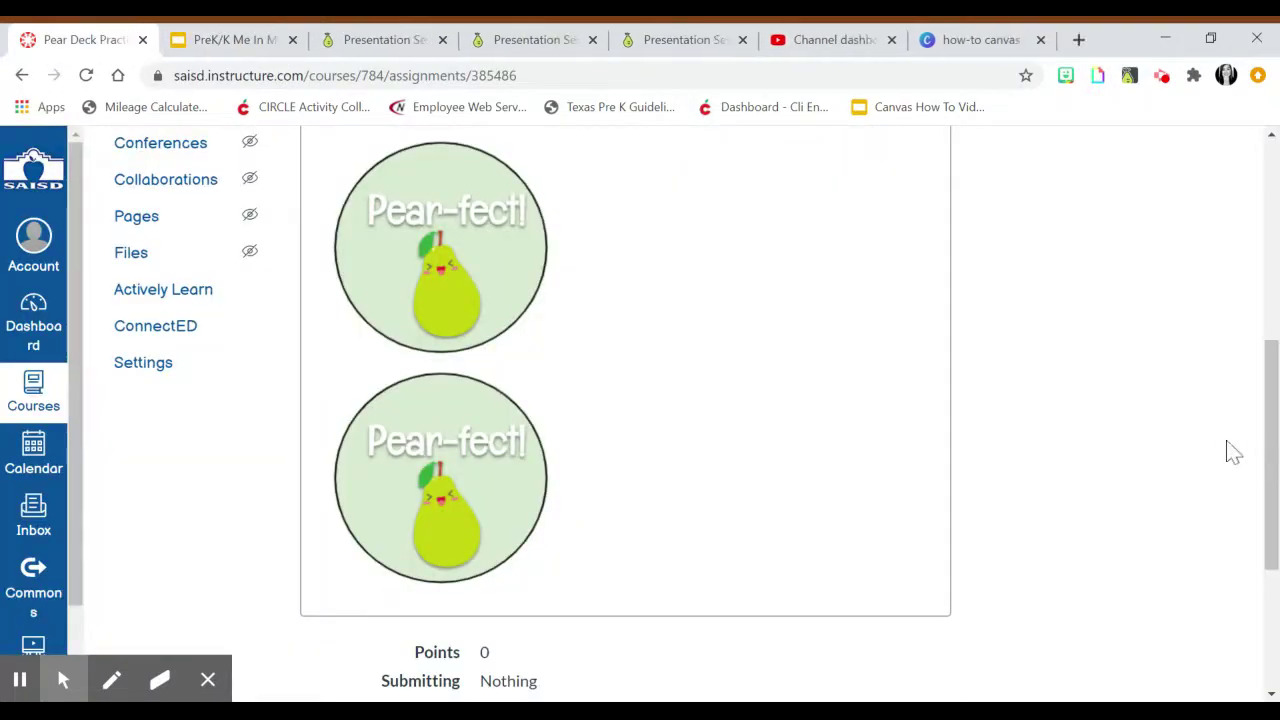
- Review the saved assignment page from its instructions down to the points, submission type and due dates
{"action": "scroll", "coordinate": [1140, 503], "scroll_direction": "up", "scroll_amount": 5}
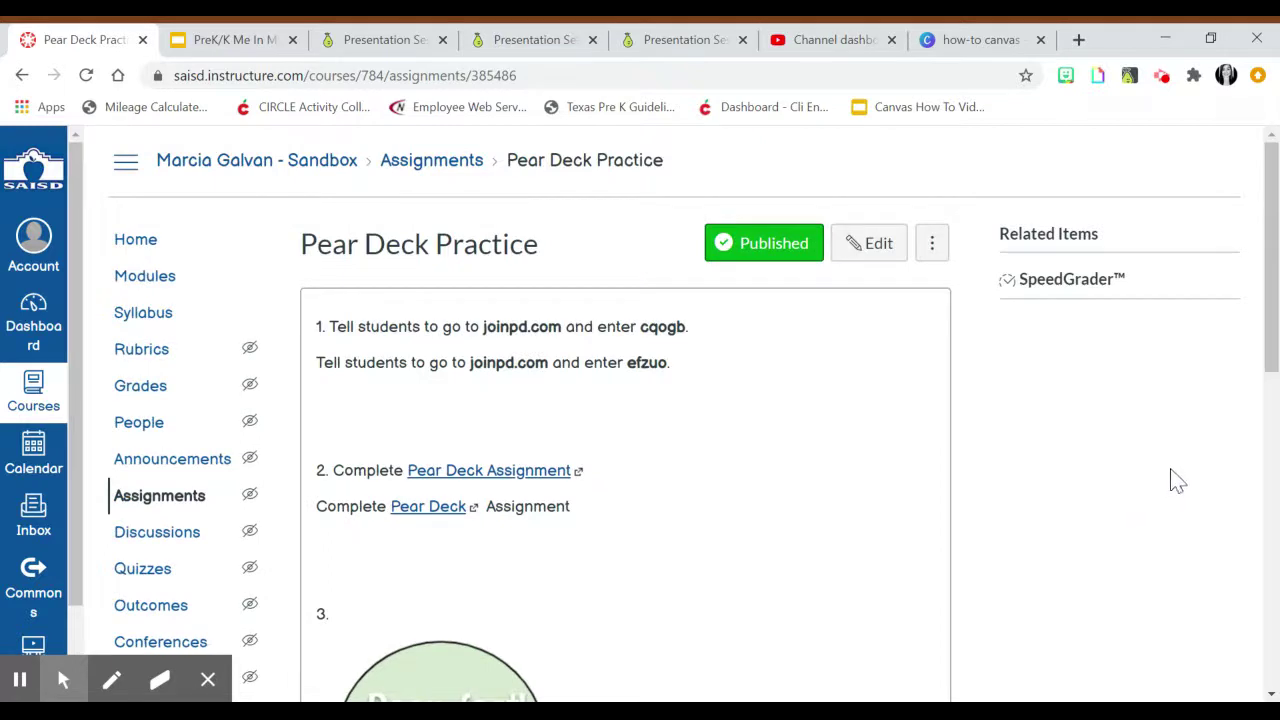
{"action": "scroll", "coordinate": [1176, 480], "scroll_direction": "down", "scroll_amount": 4}
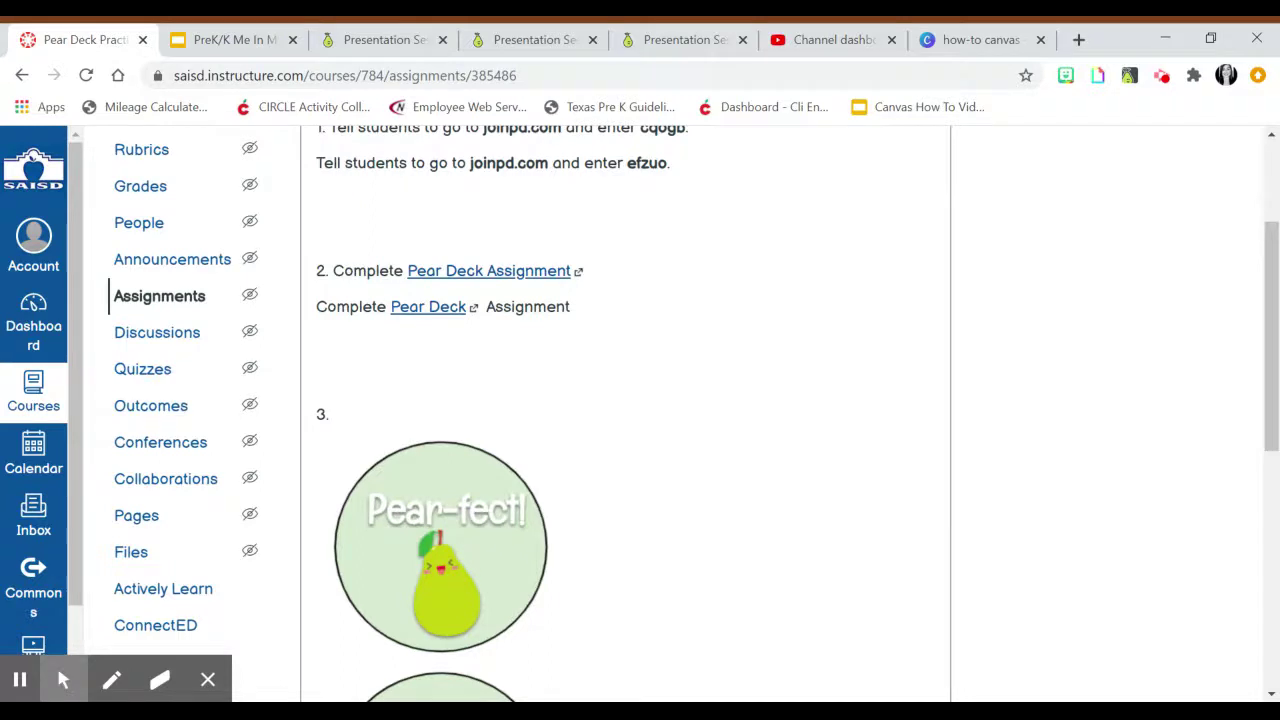
{"action": "scroll", "coordinate": [1170, 489], "scroll_direction": "down", "scroll_amount": 5}
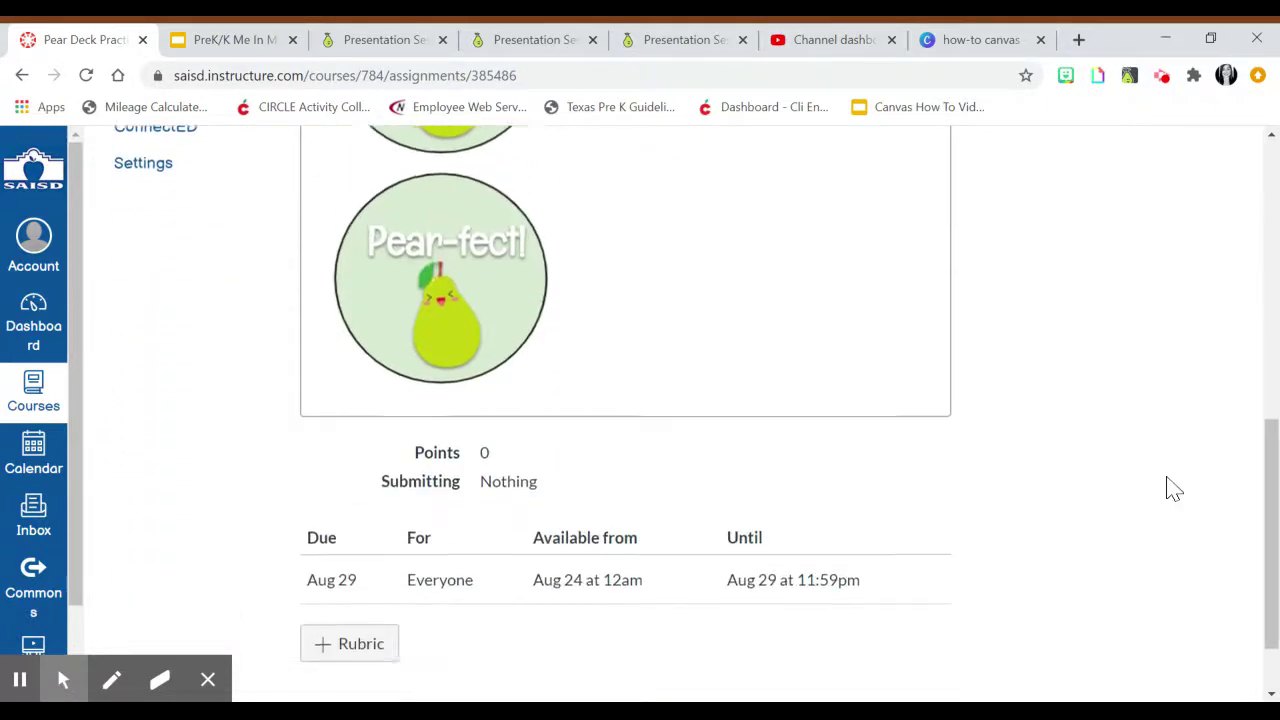
{"action": "scroll", "coordinate": [1174, 489], "scroll_direction": "down", "scroll_amount": 1}
{"action": "scroll", "coordinate": [1094, 523], "scroll_direction": "up", "scroll_amount": 1}
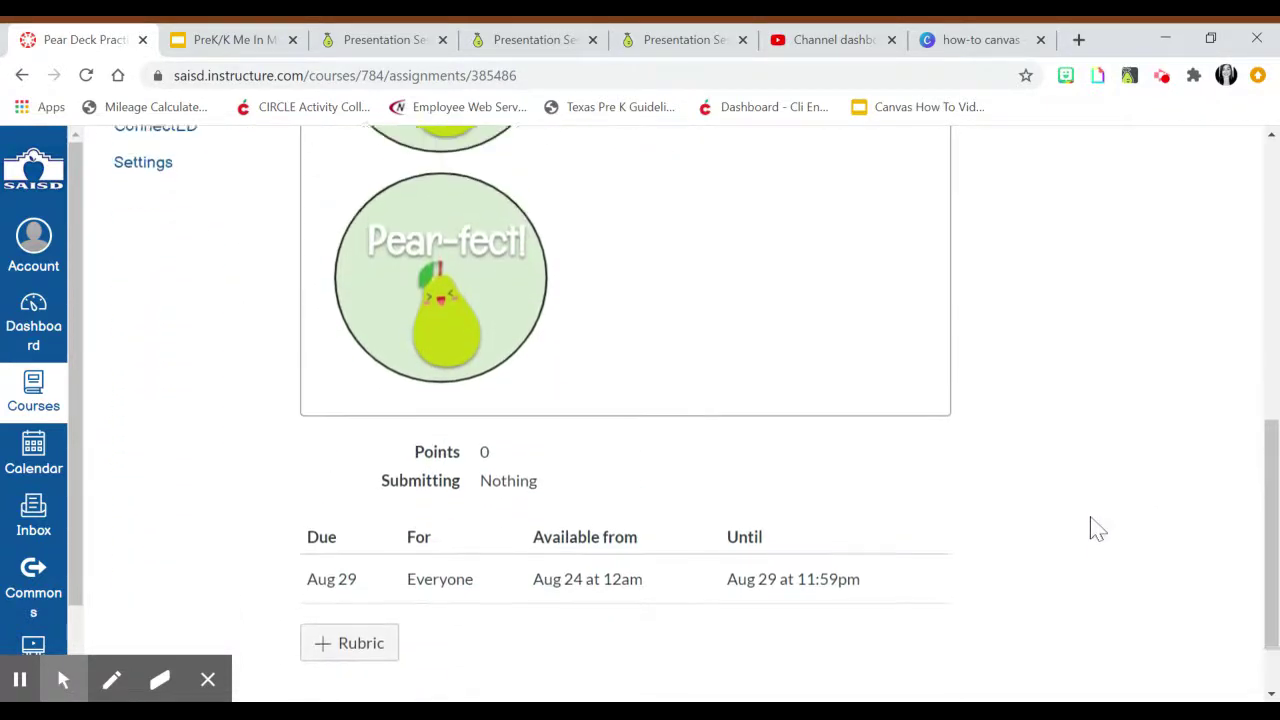
{"action": "scroll", "coordinate": [990, 604], "scroll_direction": "down", "scroll_amount": 1}
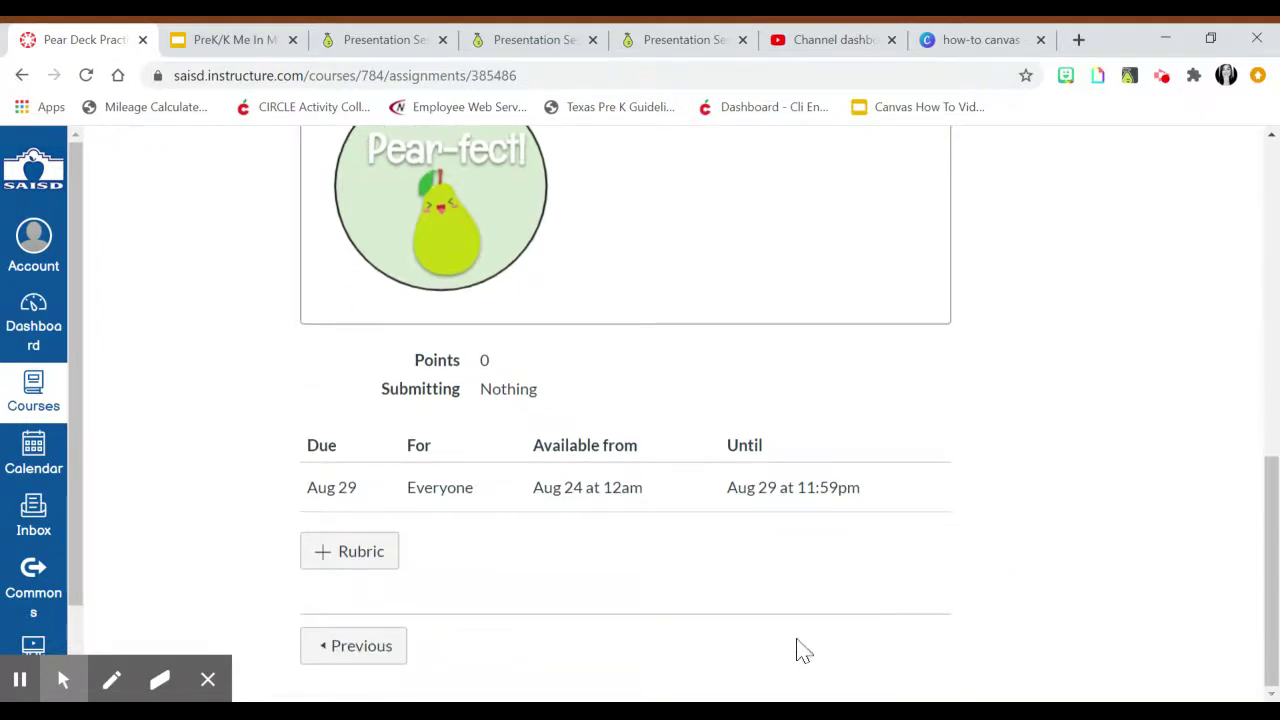